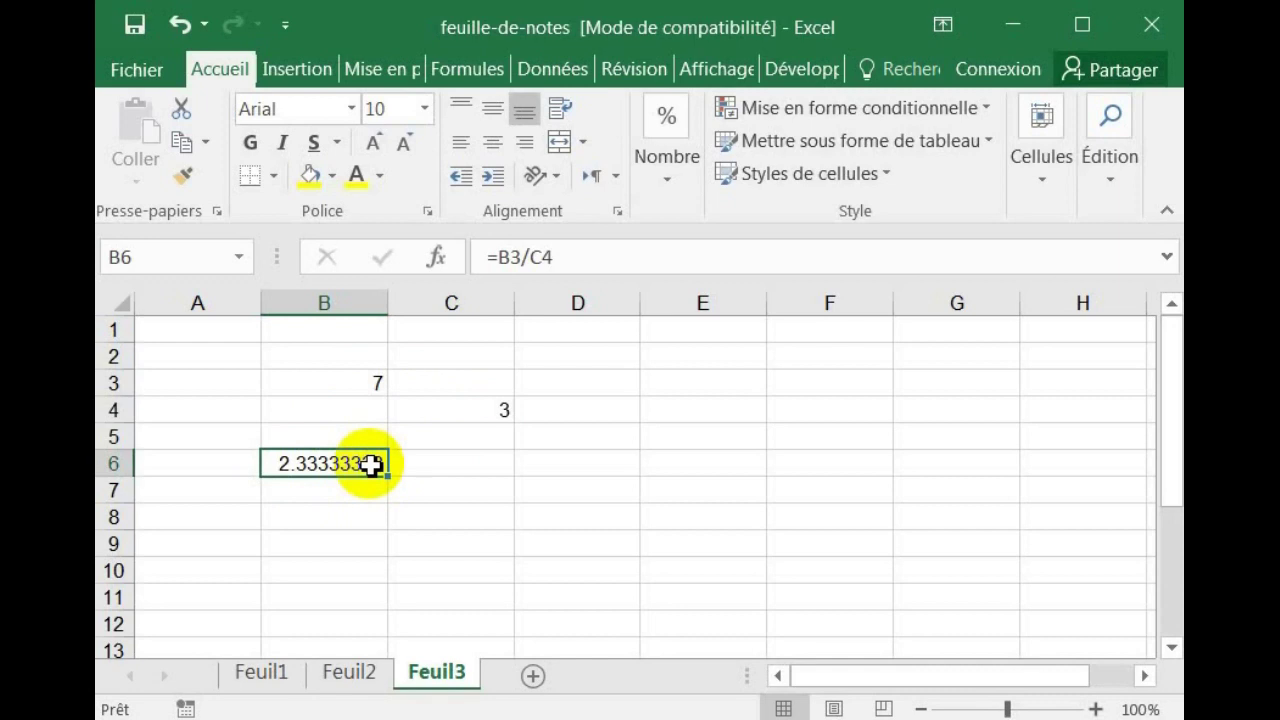
Format the division result in B6 with the Nombre category and 2 decimal places
{"action": "right_click", "coordinate": [371, 464]}
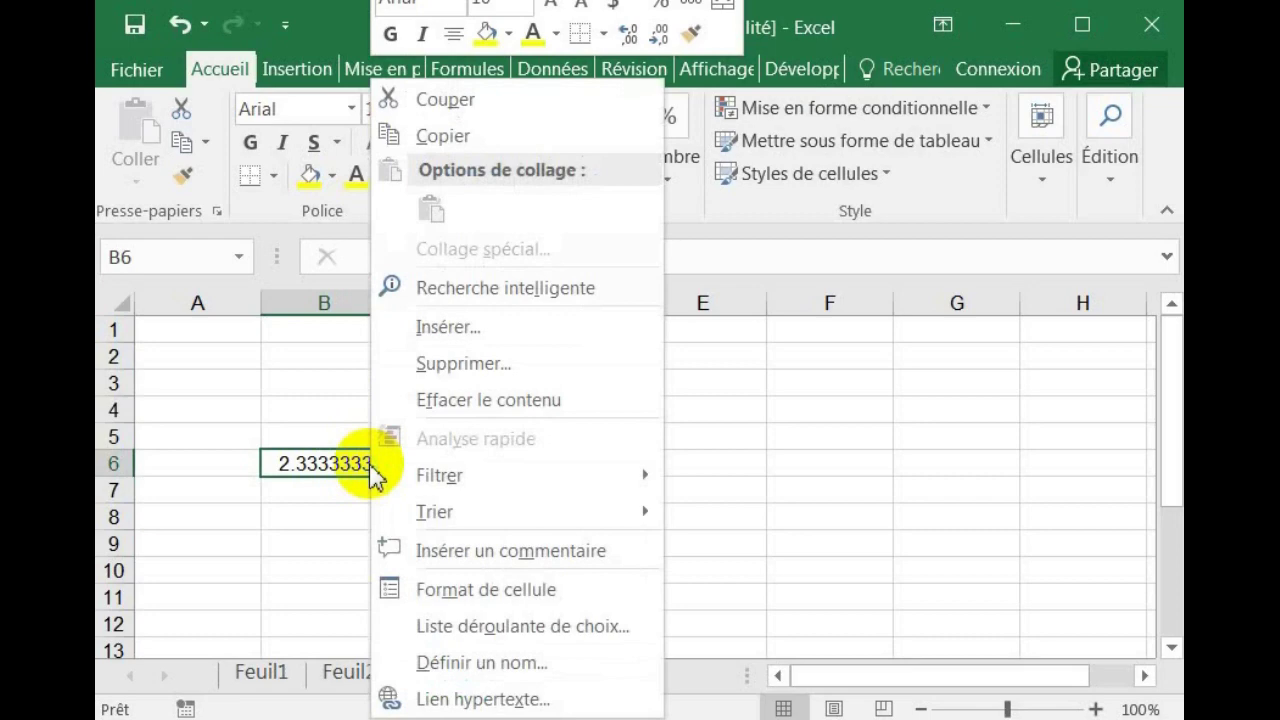
{"action": "left_click", "coordinate": [502, 590]}
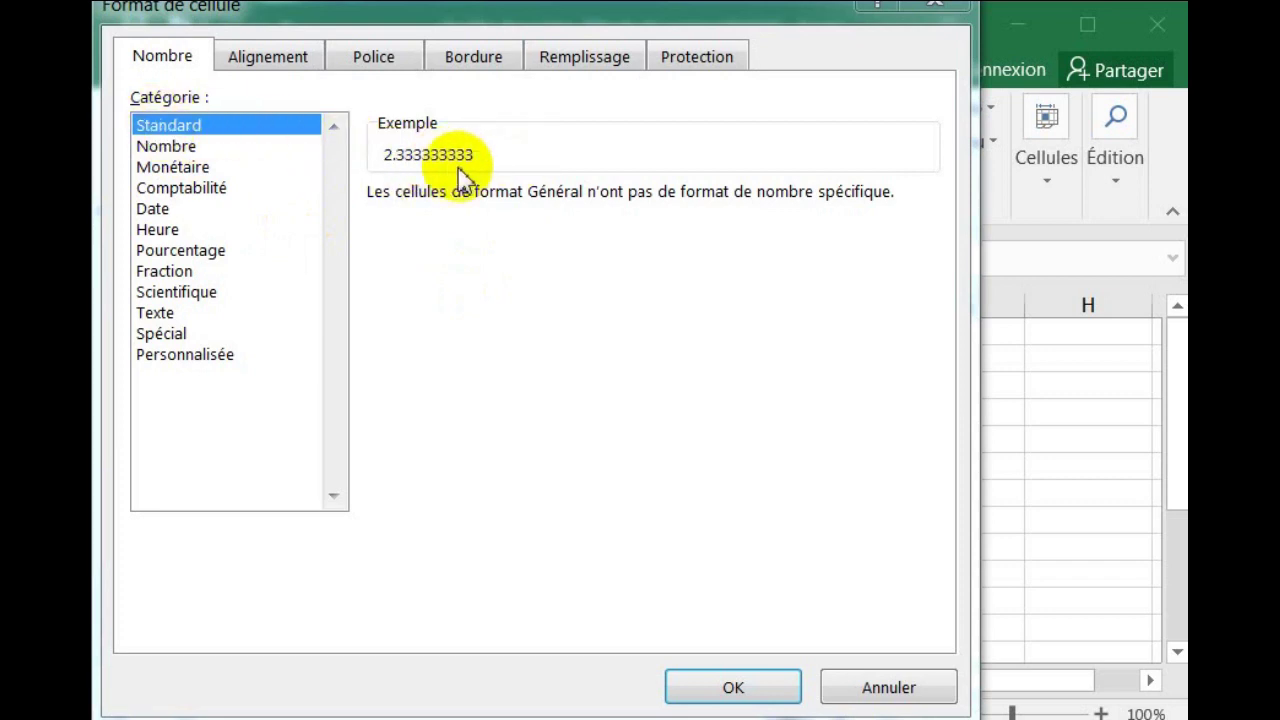
{"action": "left_click", "coordinate": [168, 152]}
{"action": "left_click", "coordinate": [639, 189]}
{"action": "left_click", "coordinate": [639, 189]}
{"action": "left_click", "coordinate": [639, 189]}
{"action": "left_click", "coordinate": [639, 189]}
{"action": "left_click", "coordinate": [639, 202]}
{"action": "left_click", "coordinate": [639, 202]}
{"action": "left_click", "coordinate": [639, 202]}
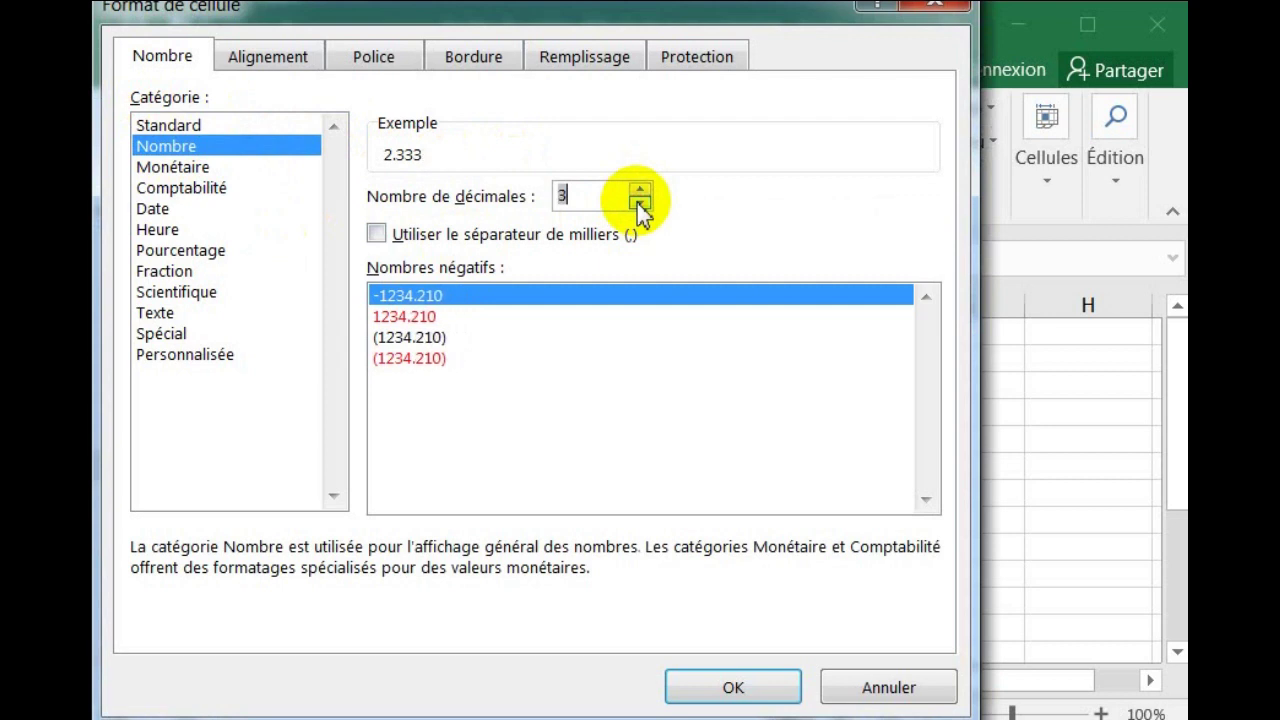
{"action": "left_click", "coordinate": [639, 202]}
{"action": "left_click", "coordinate": [639, 202]}
{"action": "left_click", "coordinate": [639, 189]}
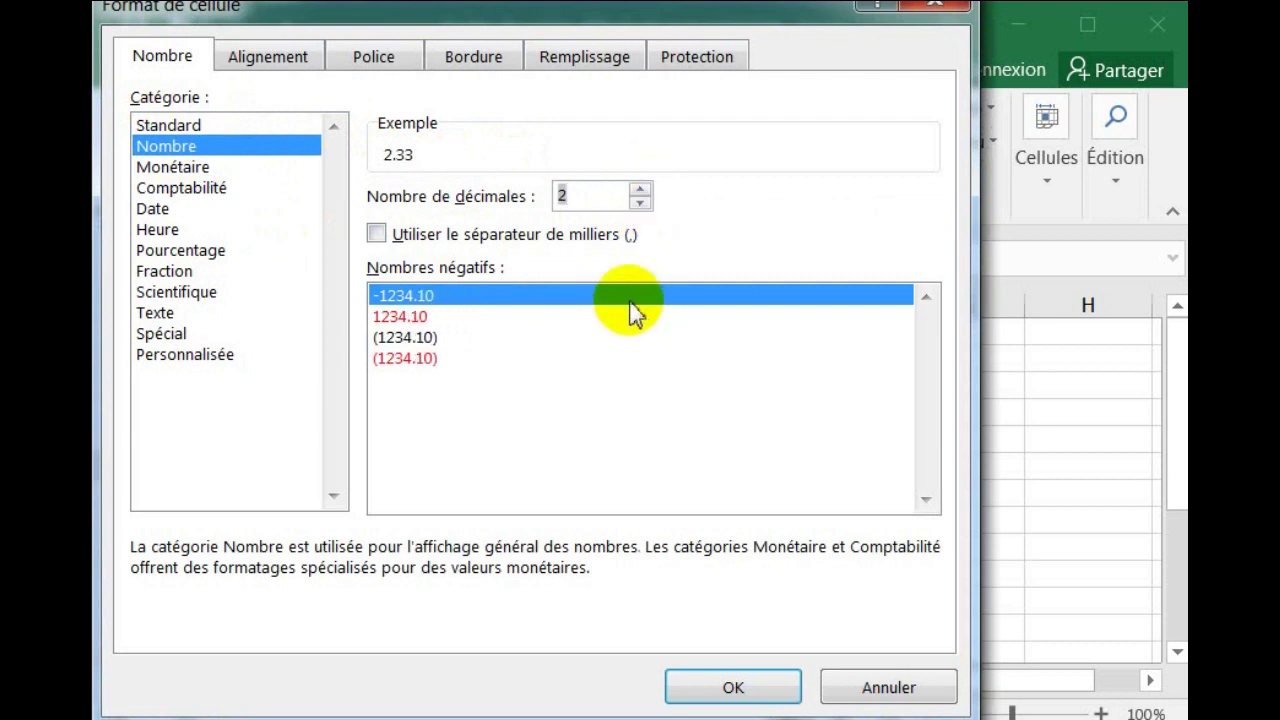
{"action": "left_click", "coordinate": [714, 690]}
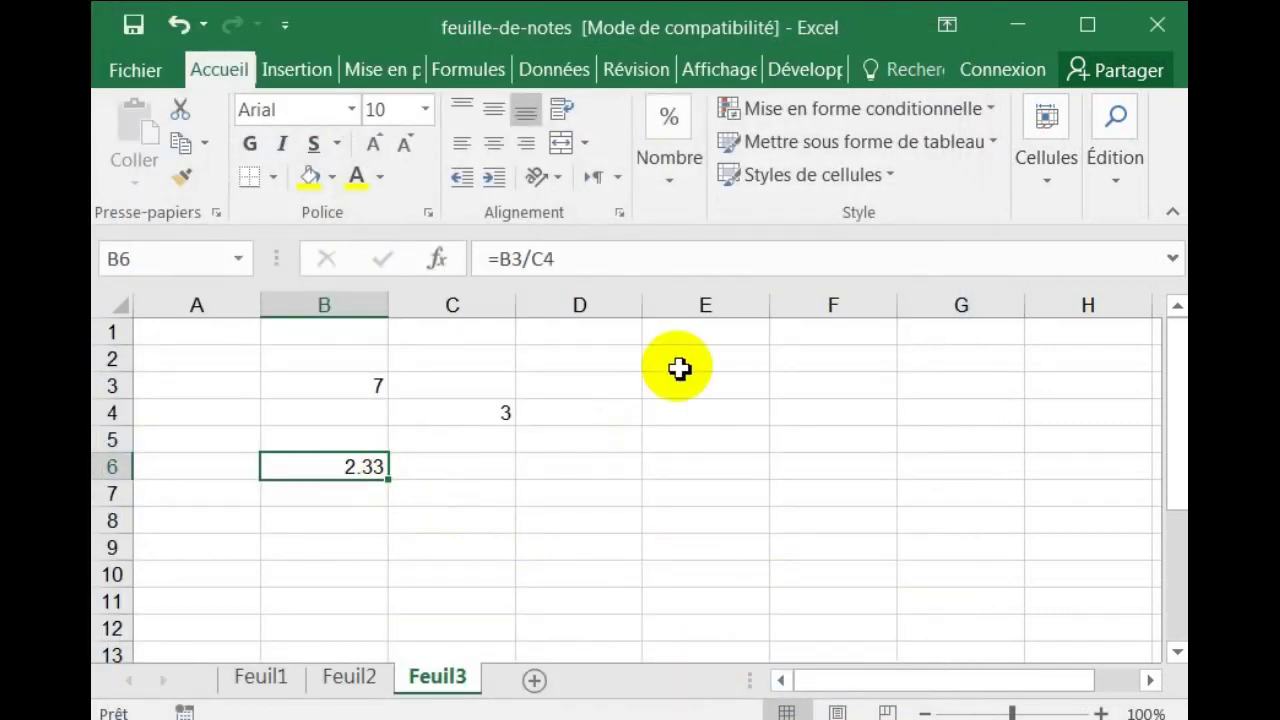
Format the empty cells E1:E12 with the Nombre category and 2 decimal places
{"action": "left_click_drag", "start_coordinate": [710, 337], "coordinate": [679, 627]}
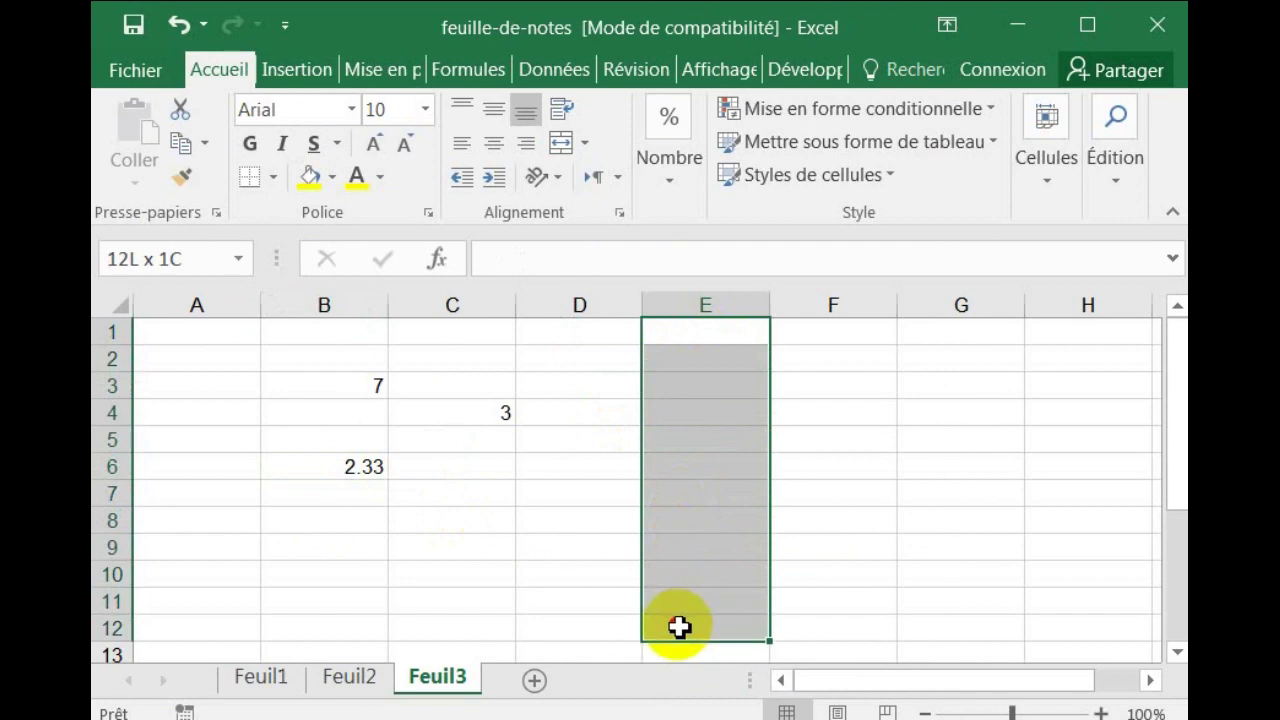
{"action": "right_click", "coordinate": [697, 490]}
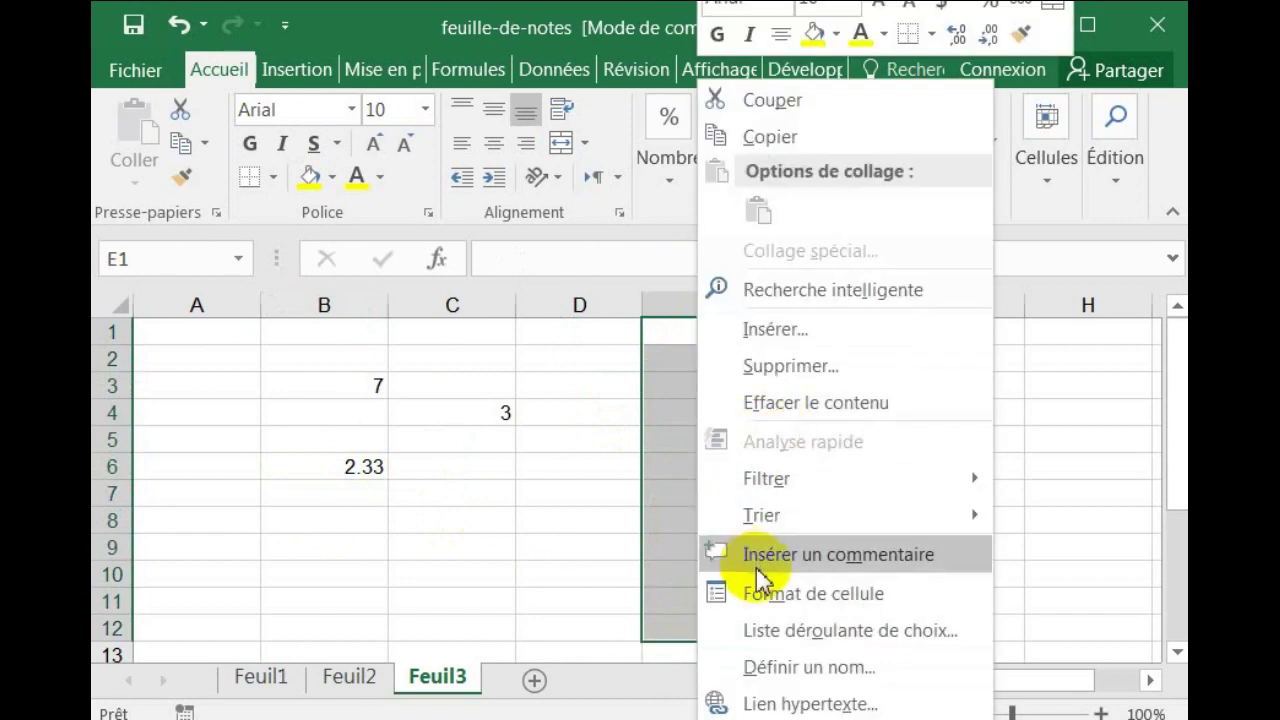
{"action": "left_click", "coordinate": [781, 596]}
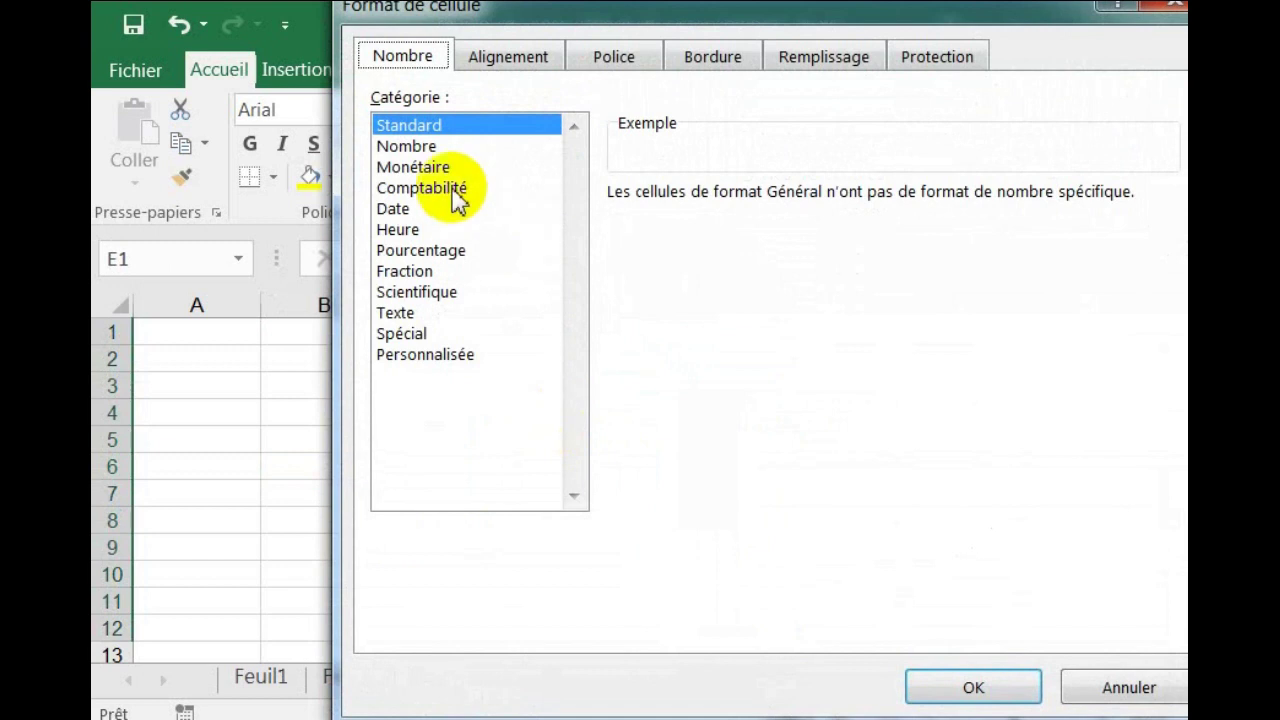
{"action": "left_click", "coordinate": [438, 150]}
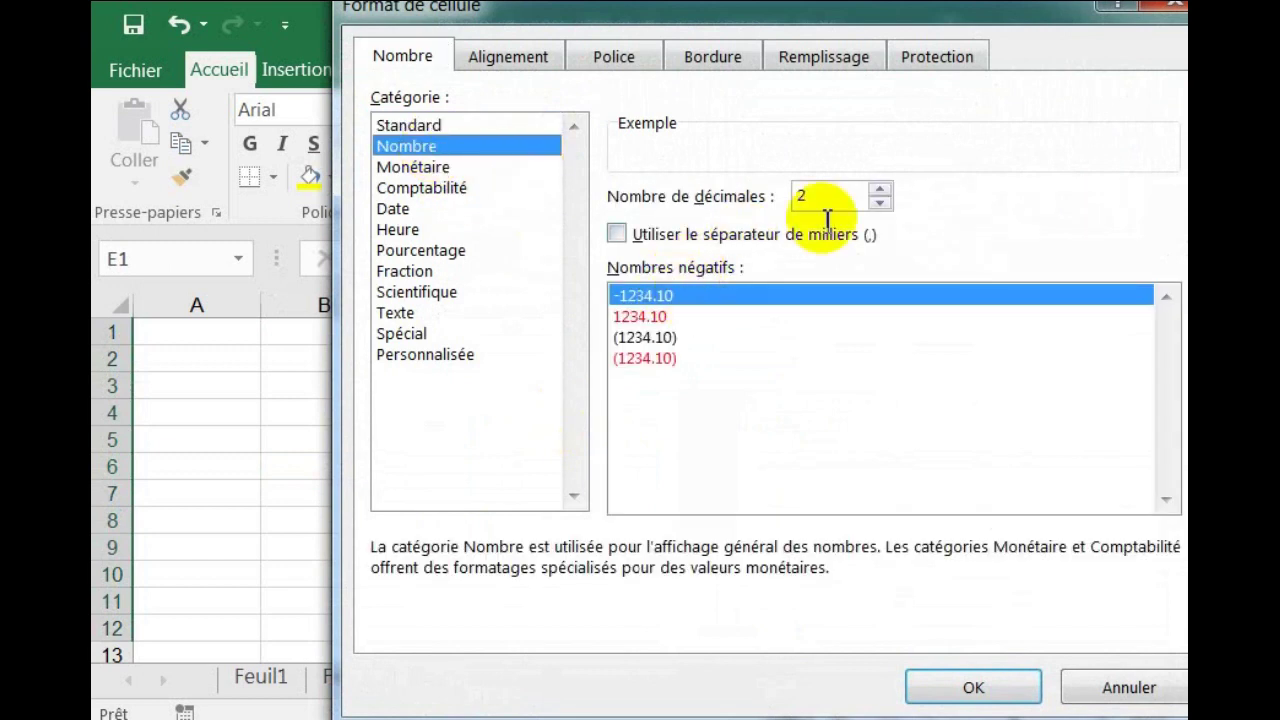
{"action": "left_click", "coordinate": [879, 204]}
{"action": "left_click", "coordinate": [880, 189]}
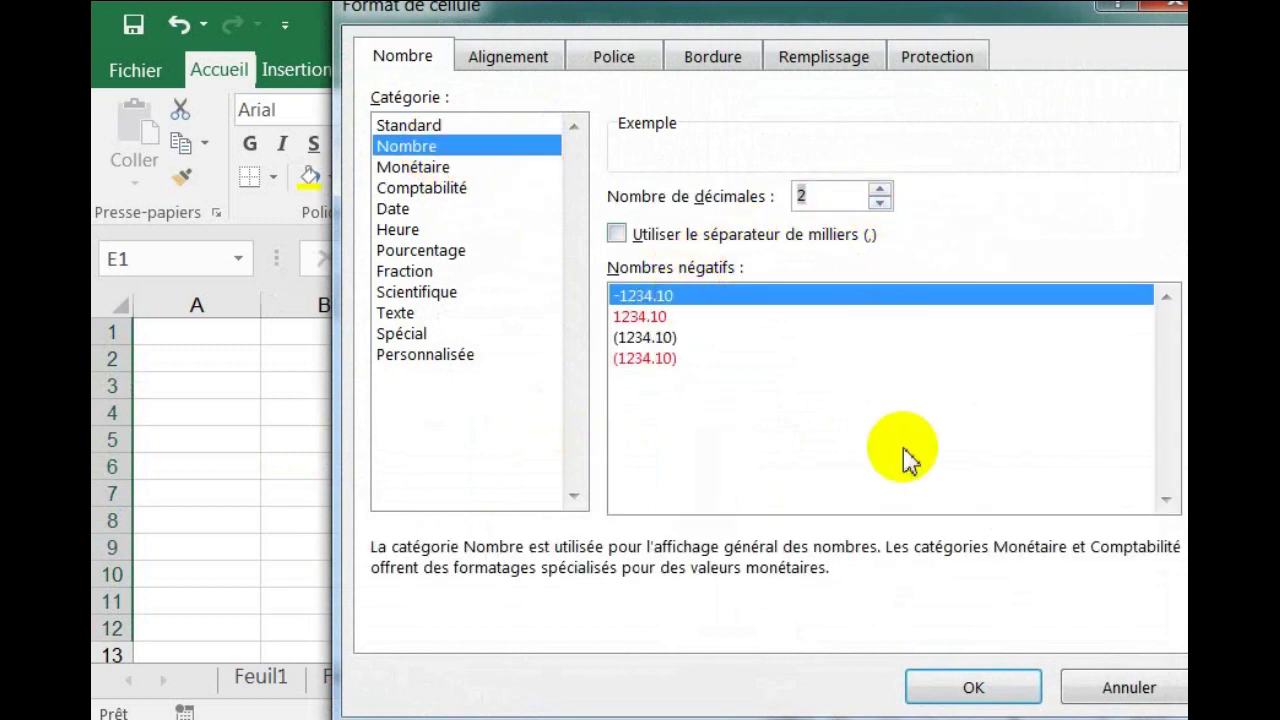
{"action": "left_click", "coordinate": [965, 688]}
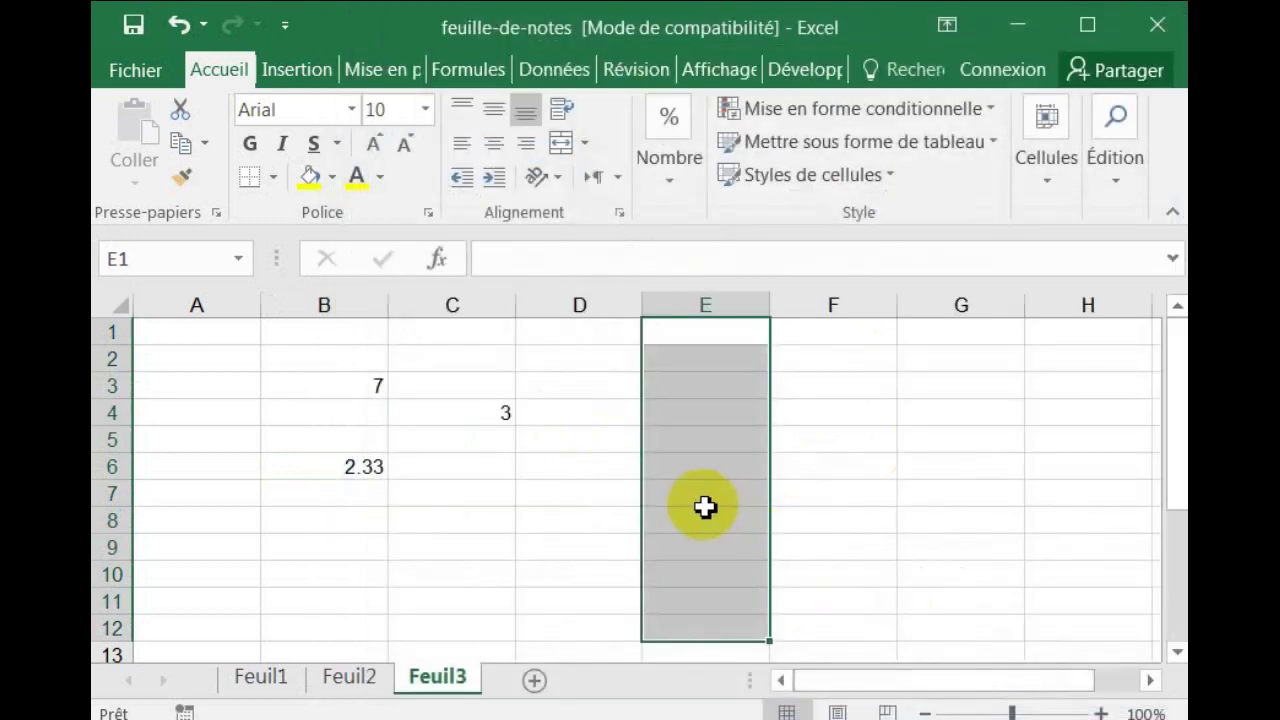
Enter the formula =13/11 in E3, within the preformatted range of column E
{"action": "left_click", "coordinate": [706, 503]}
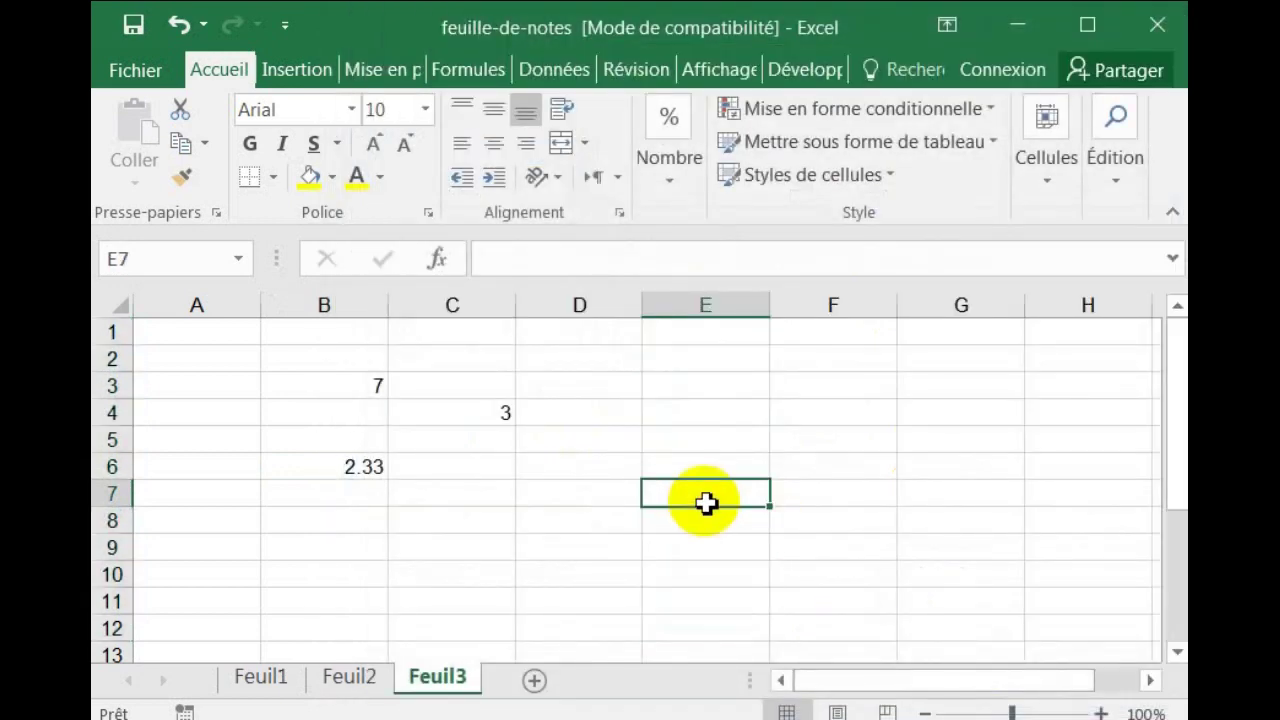
{"action": "left_click_drag", "start_coordinate": [703, 358], "coordinate": [703, 550]}
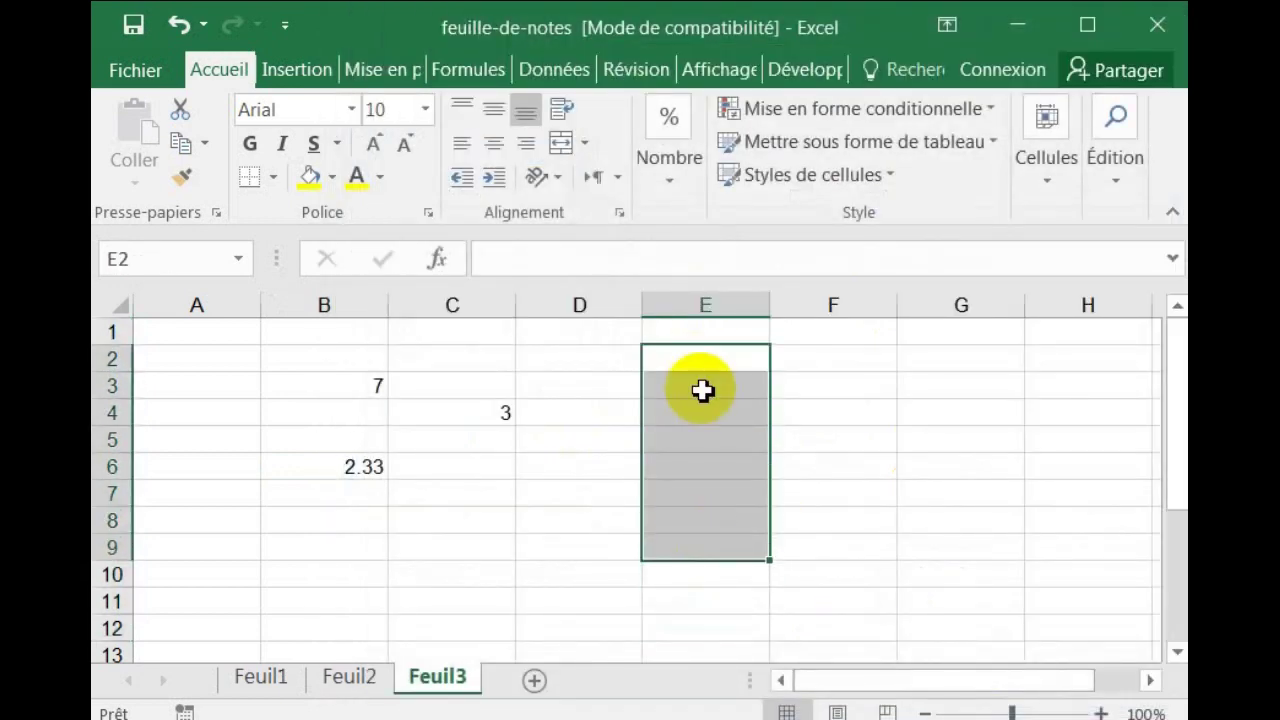
{"action": "left_click", "coordinate": [695, 396]}
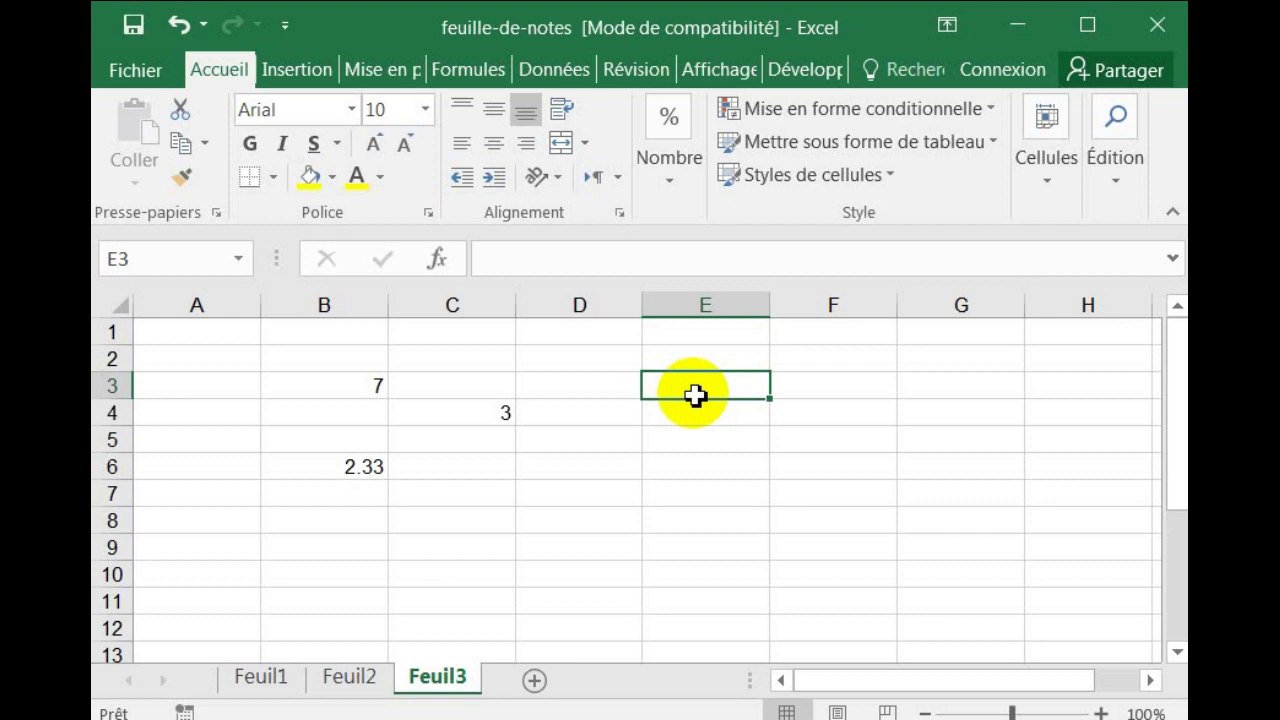
{"action": "type", "text": "="}
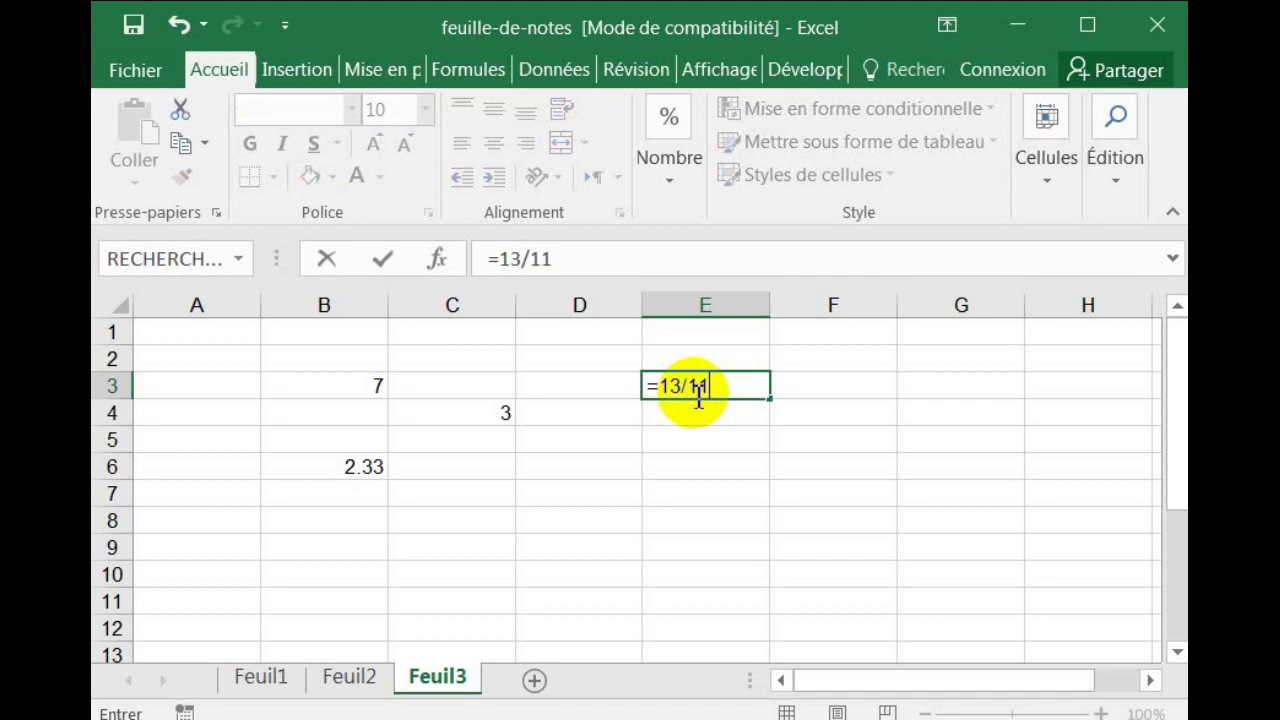
{"action": "type", "text": "13/11"}
{"action": "key", "text": "Return"}
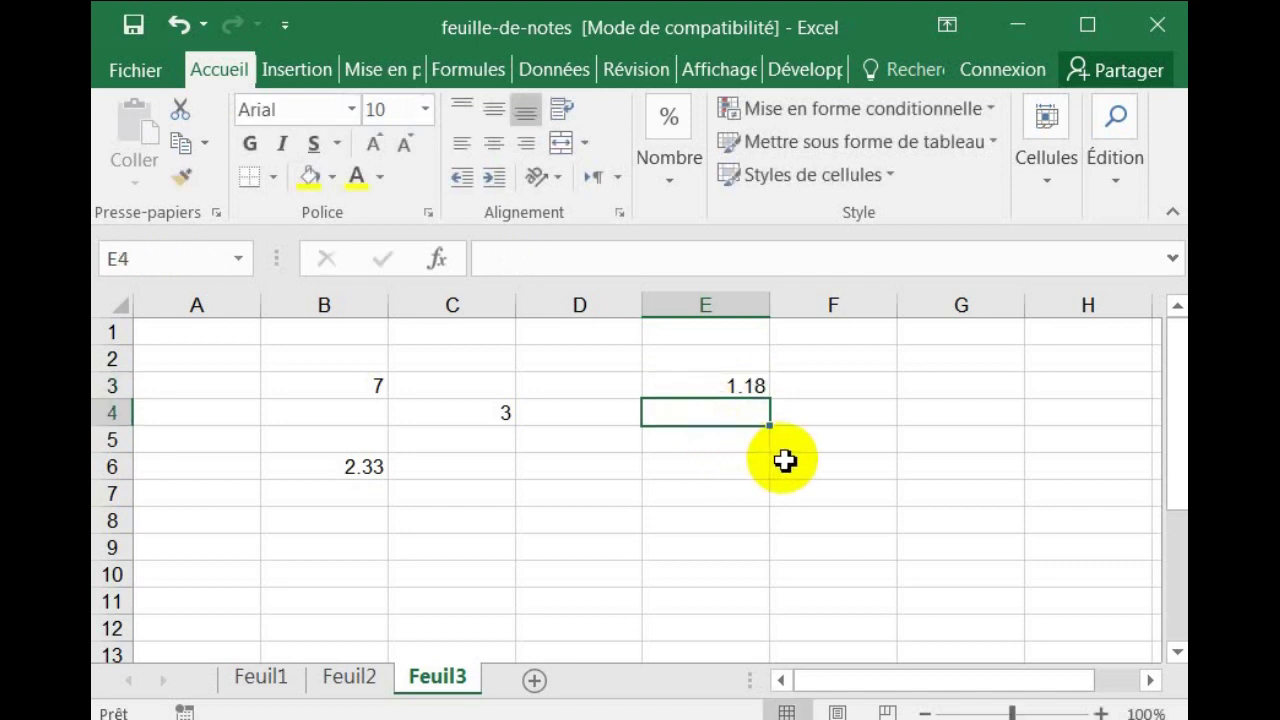
Enter the same formula =13/11 in the unformatted cell F3 to compare its display with E3
{"action": "left_click", "coordinate": [845, 385]}
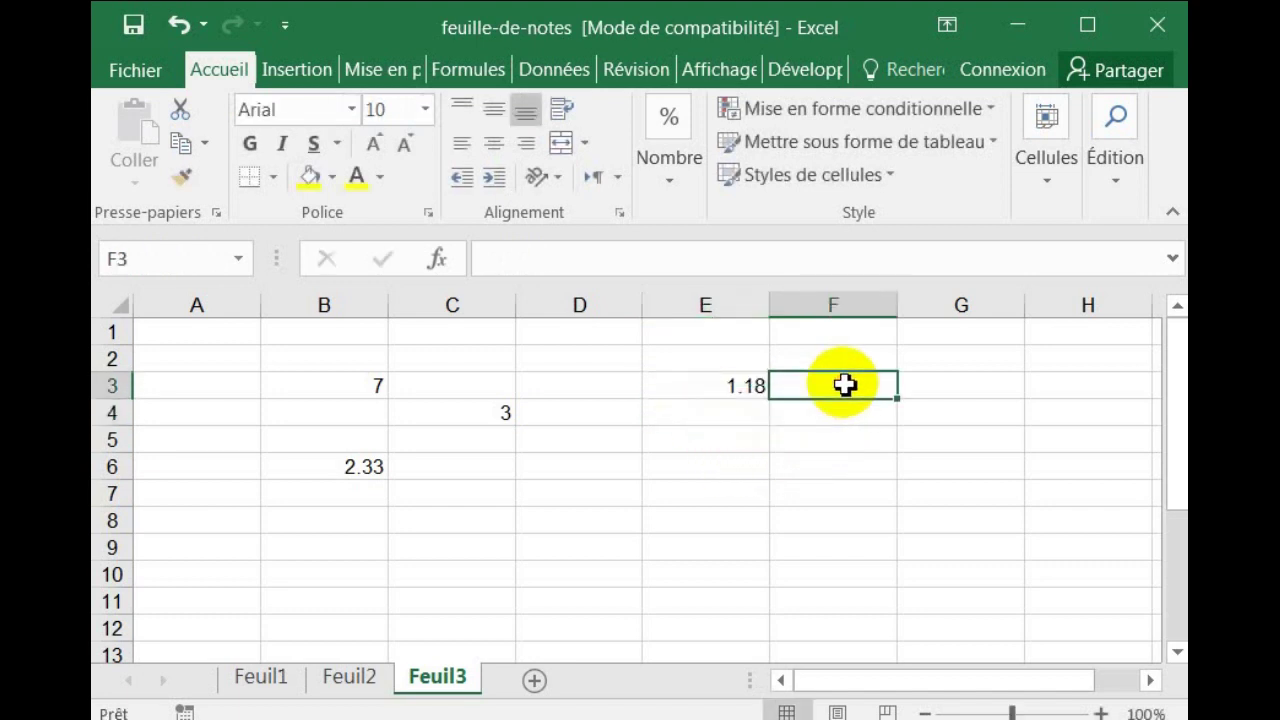
{"action": "type", "text": "=13/11"}
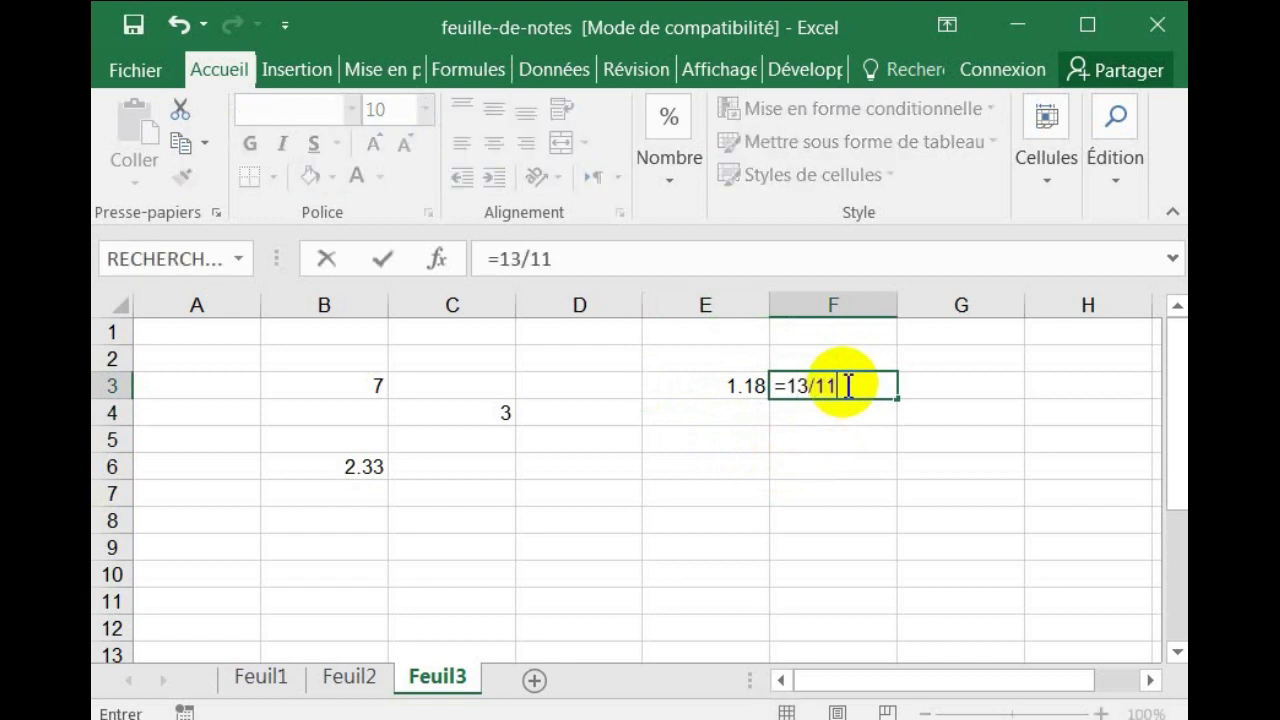
{"action": "key", "text": "Return"}
{"action": "left_click", "coordinate": [789, 390]}
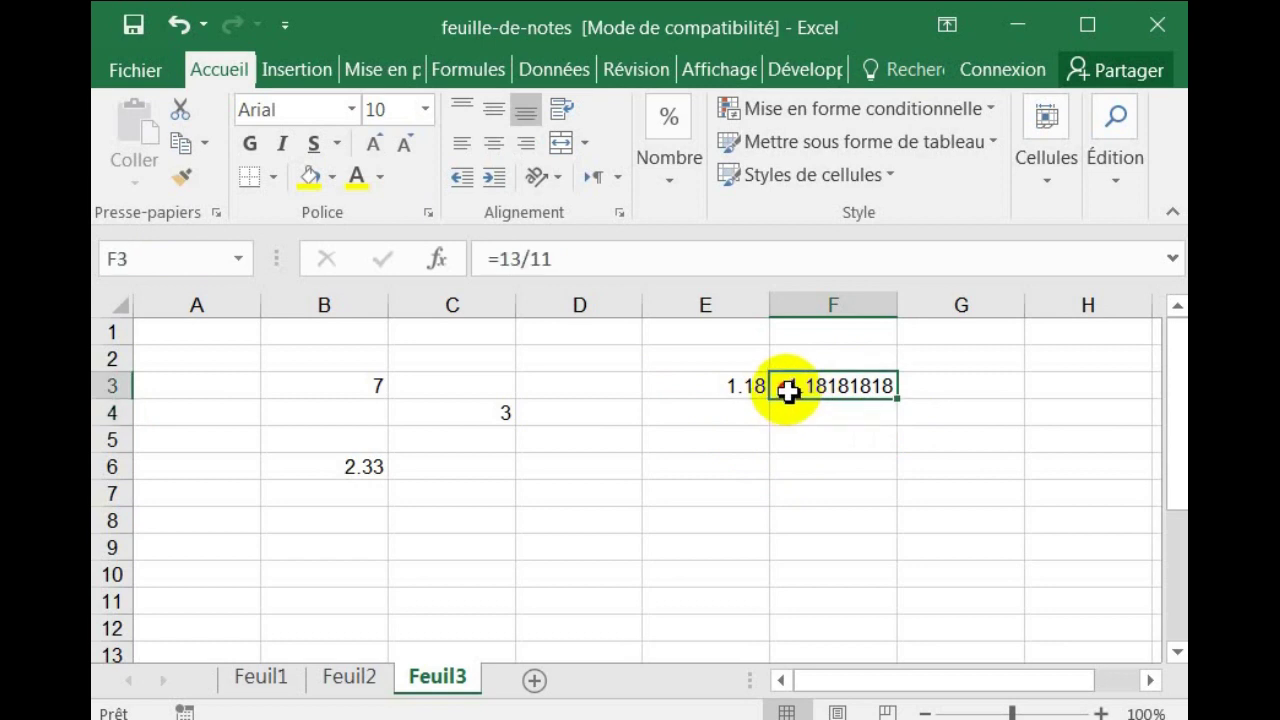
{"action": "left_click", "coordinate": [740, 392]}
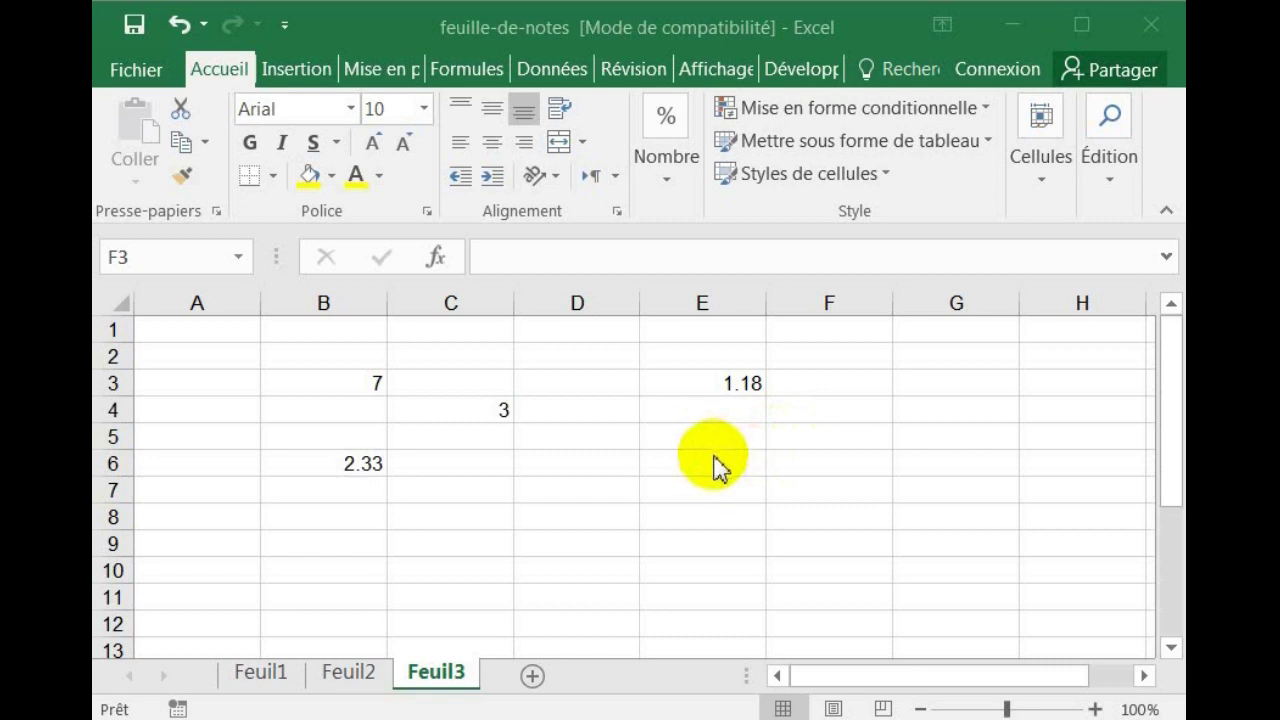
Switch to the data workbook and format the MONTANT amounts in K2:K21 as Monétaire with 2 decimals and the $ symbol
{"action": "mouse_move", "coordinate": [950, 712]}
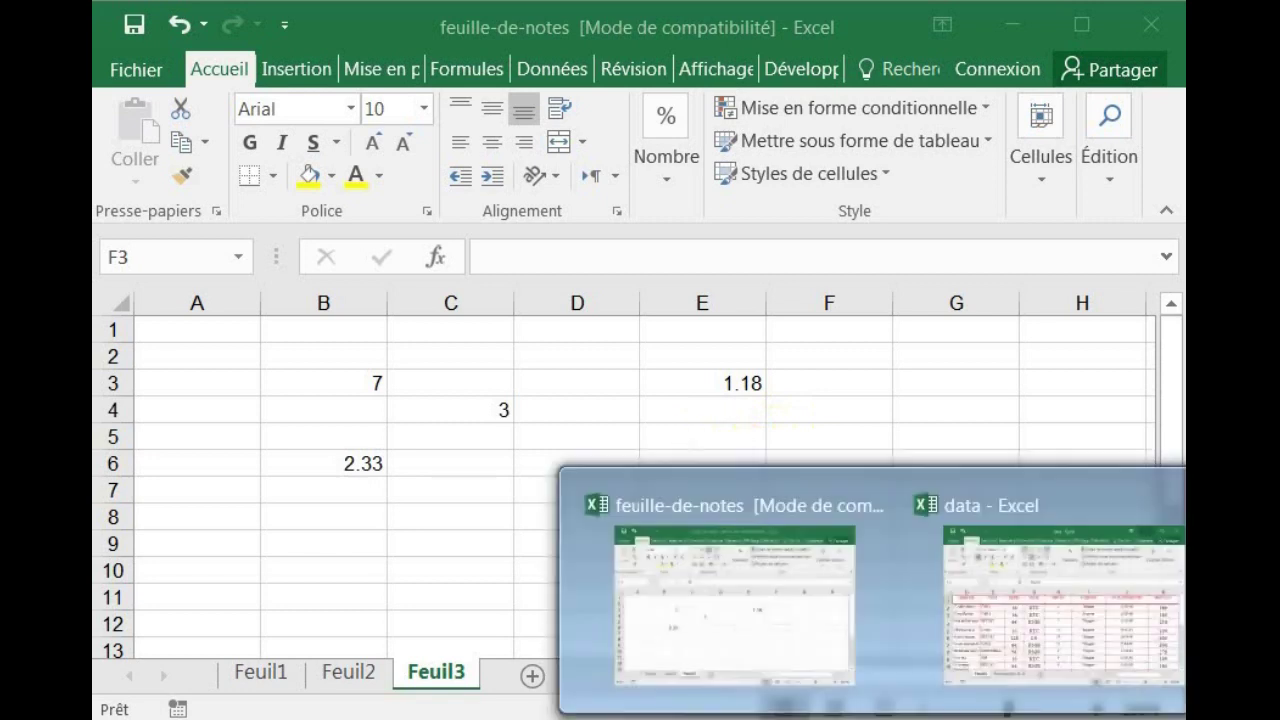
{"action": "left_click", "coordinate": [1015, 678]}
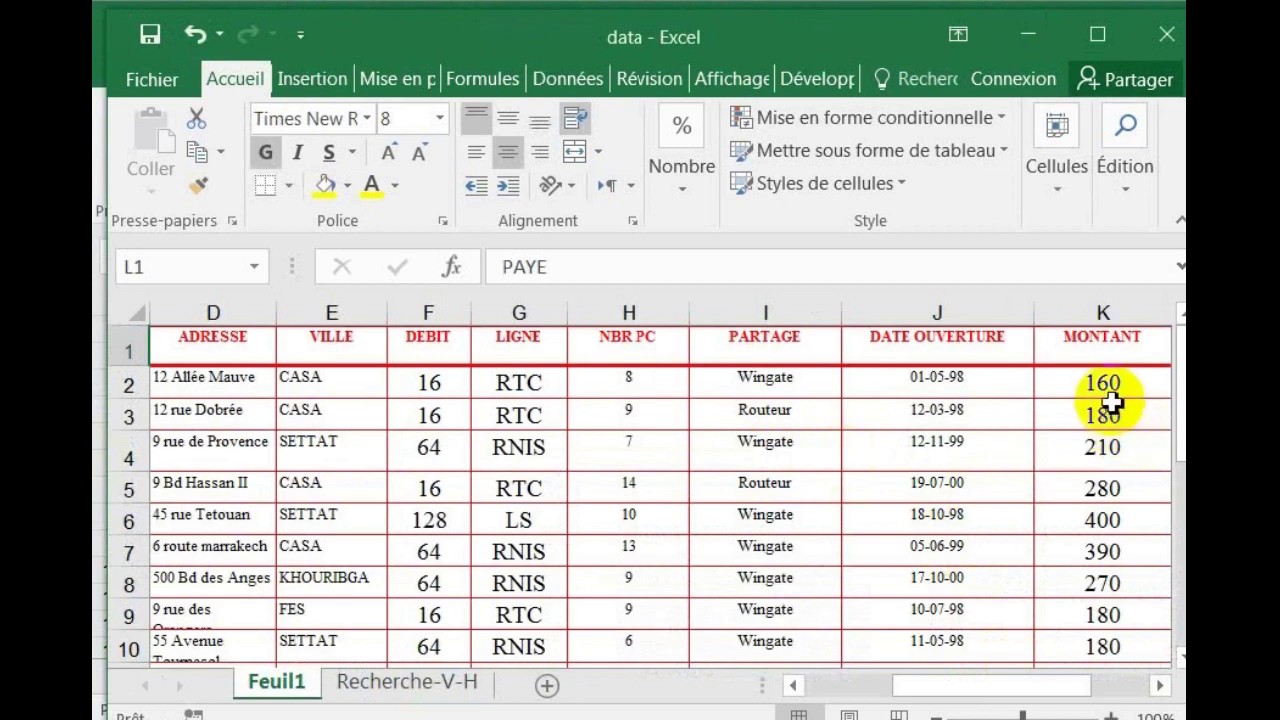
{"action": "left_click_drag", "start_coordinate": [1130, 389], "coordinate": [1117, 594]}
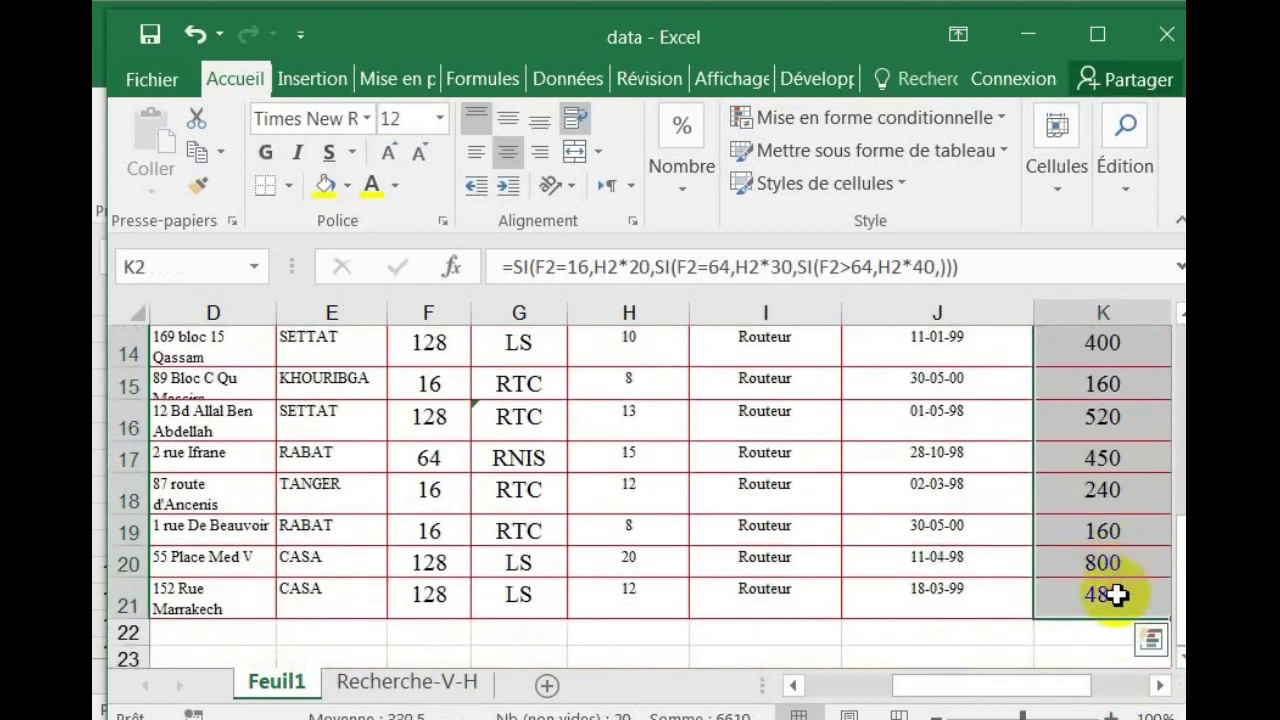
{"action": "right_click", "coordinate": [1094, 478]}
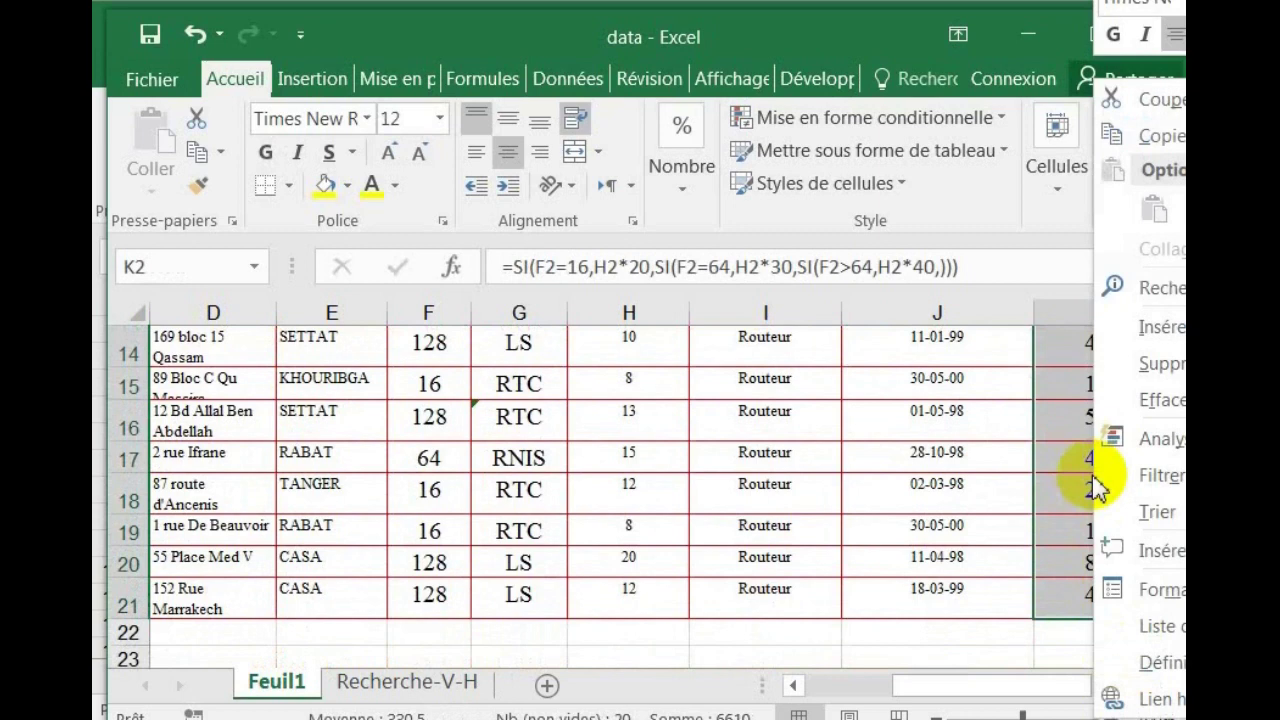
{"action": "left_click", "coordinate": [1155, 591]}
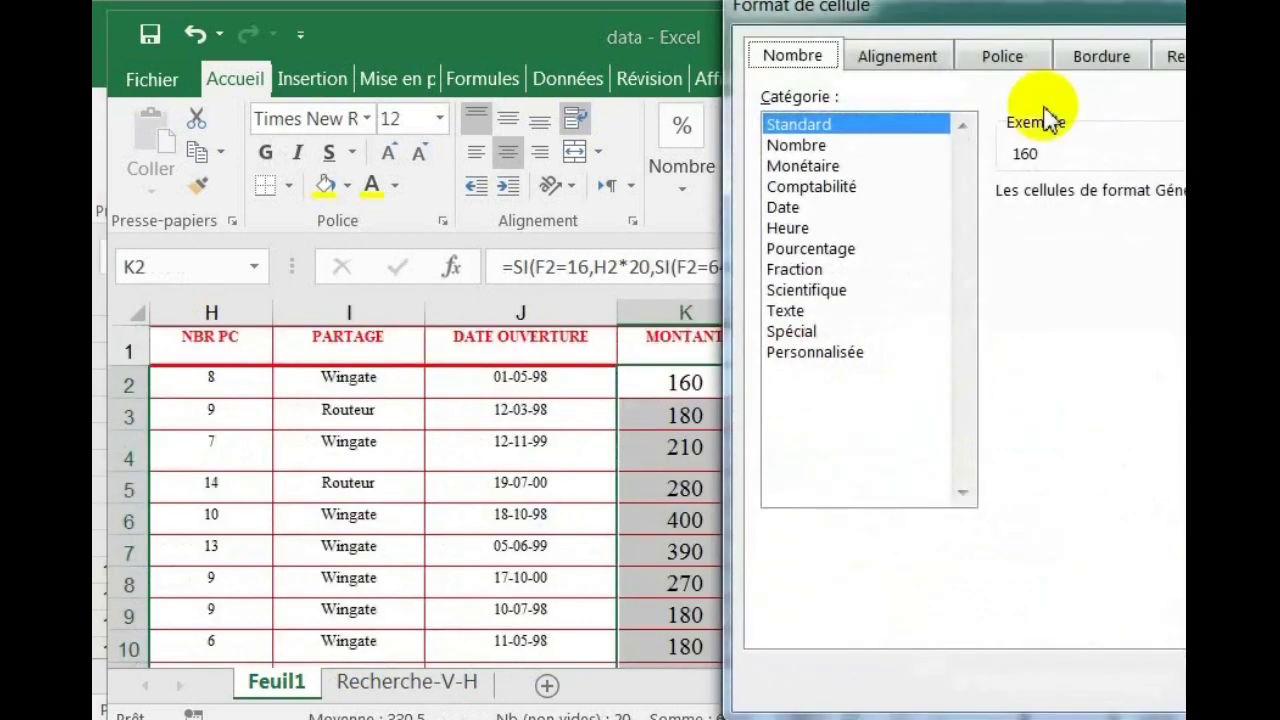
{"action": "left_click_drag", "start_coordinate": [1045, 30], "coordinate": [600, 65]}
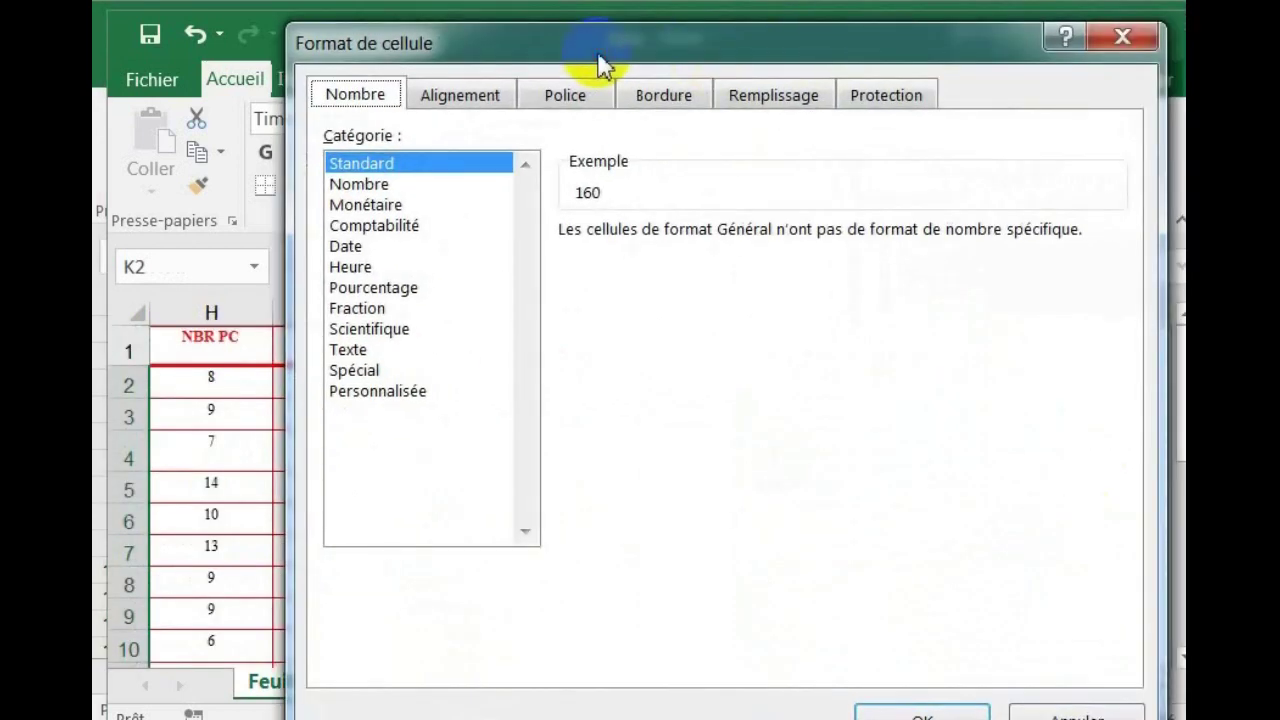
{"action": "left_click", "coordinate": [381, 205]}
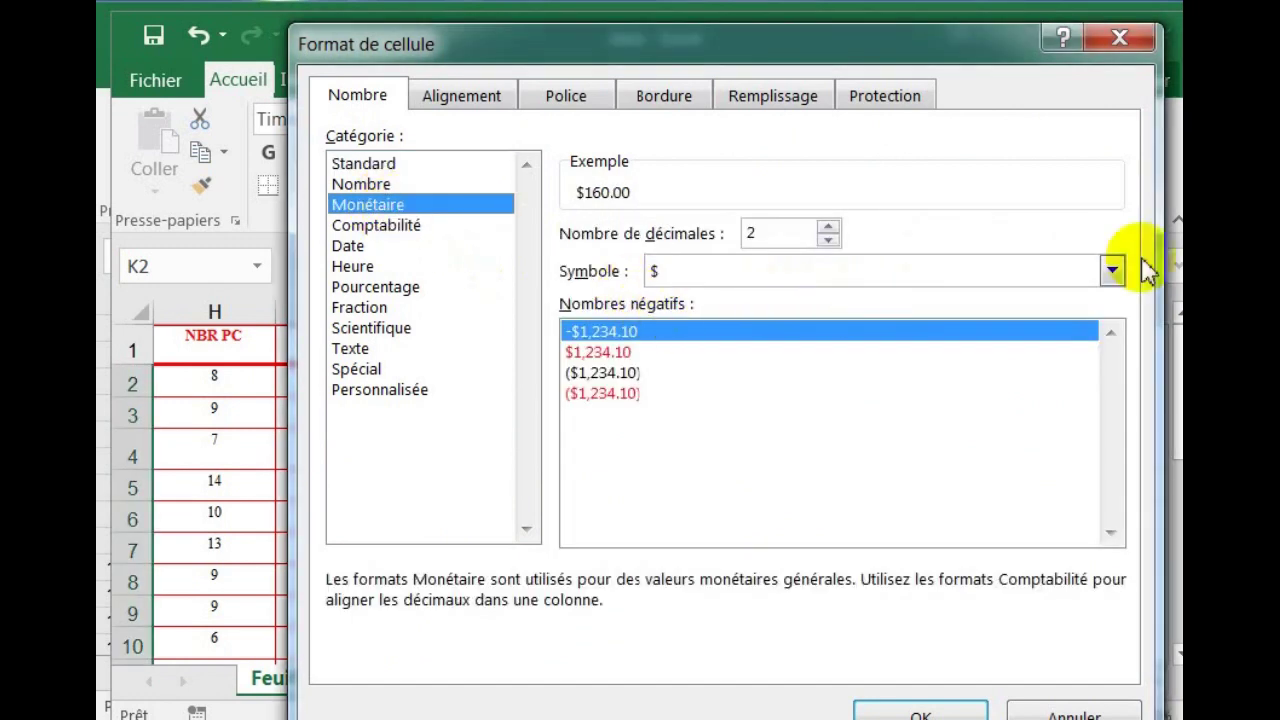
{"action": "left_click", "coordinate": [1113, 272]}
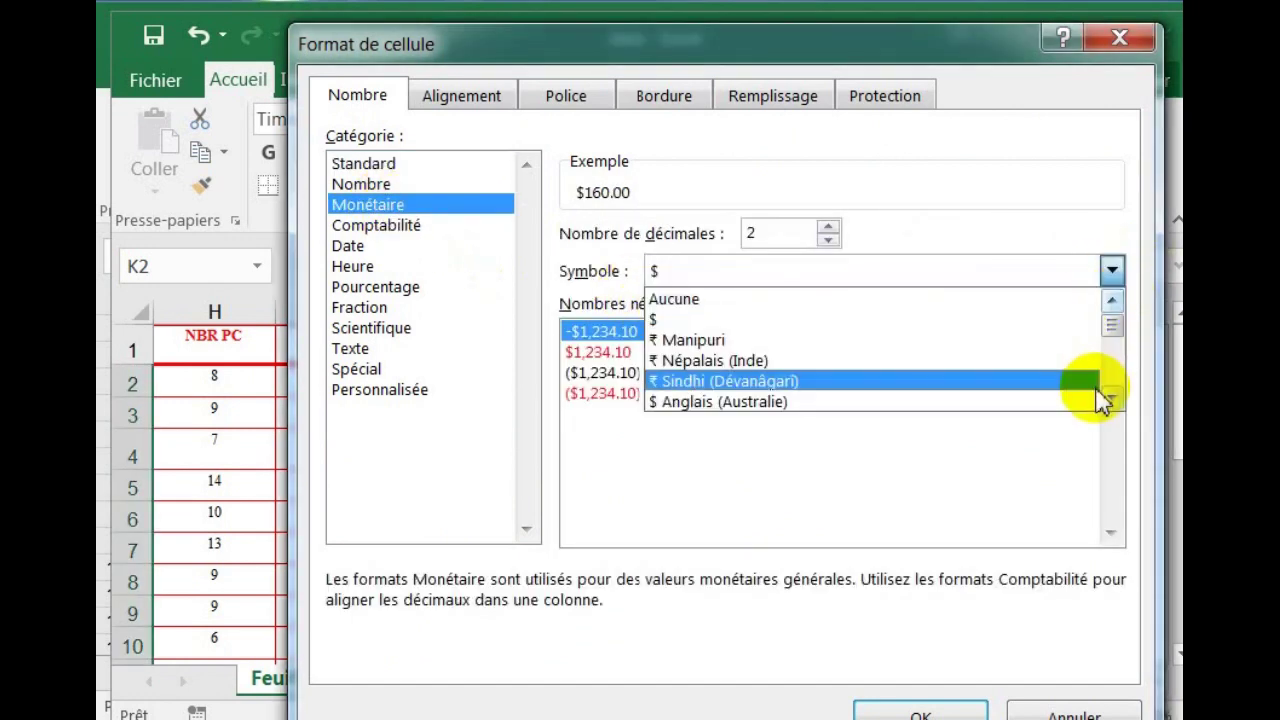
{"action": "mouse_move", "coordinate": [1113, 327]}
{"action": "left_mouse_down"}
{"action": "mouse_move", "coordinate": [1114, 367]}
{"action": "mouse_move", "coordinate": [1113, 305]}
{"action": "left_mouse_up"}
{"action": "left_click", "coordinate": [1034, 243]}
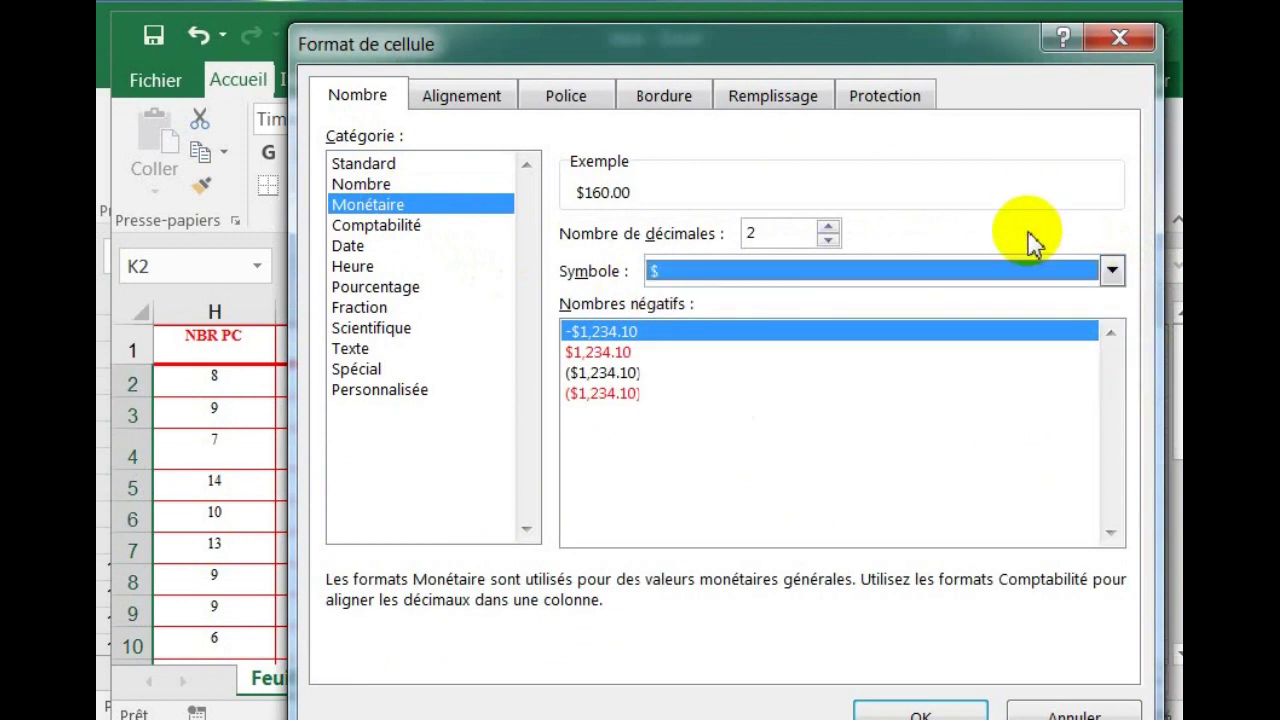
{"action": "left_click", "coordinate": [925, 711]}
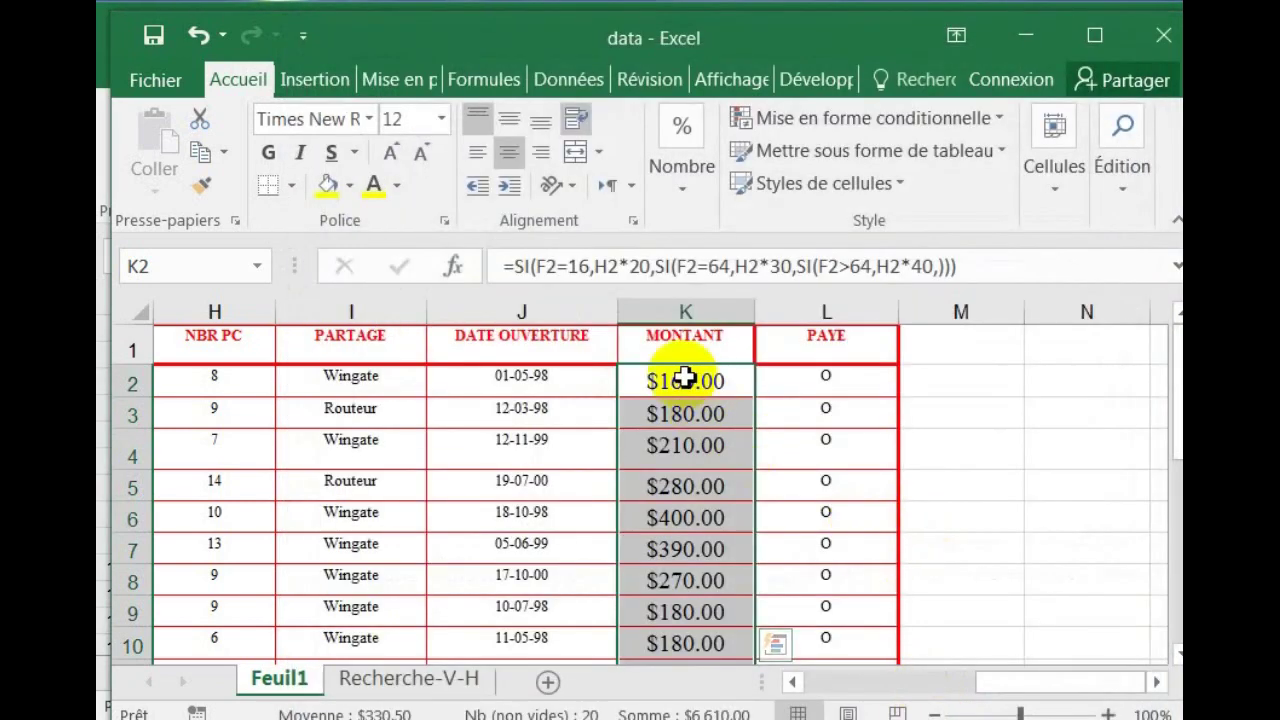
Replace the formula in K21, the last MONTANT amount, with the value 147
{"action": "left_click", "coordinate": [680, 443]}
{"action": "left_click", "coordinate": [678, 517]}
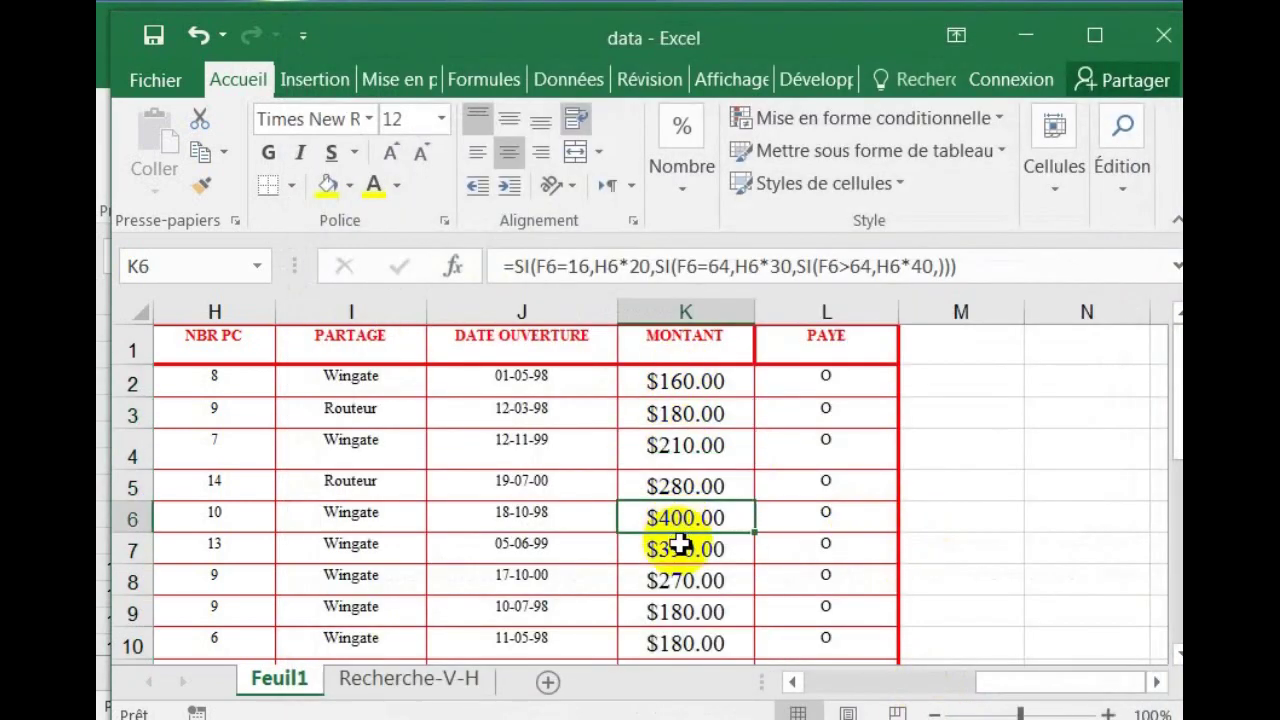
{"action": "left_click", "coordinate": [678, 546]}
{"action": "left_click_drag", "start_coordinate": [1174, 409], "coordinate": [1157, 604]}
{"action": "left_click", "coordinate": [662, 632]}
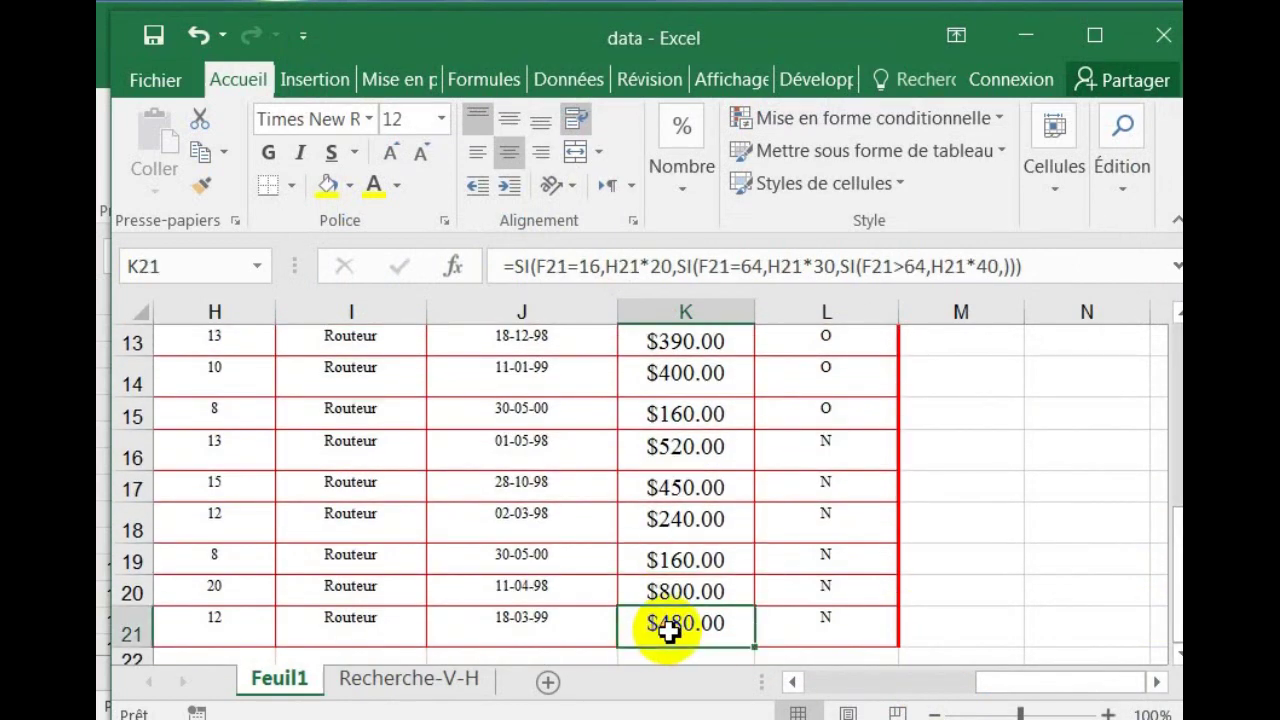
{"action": "key", "text": "Delete"}
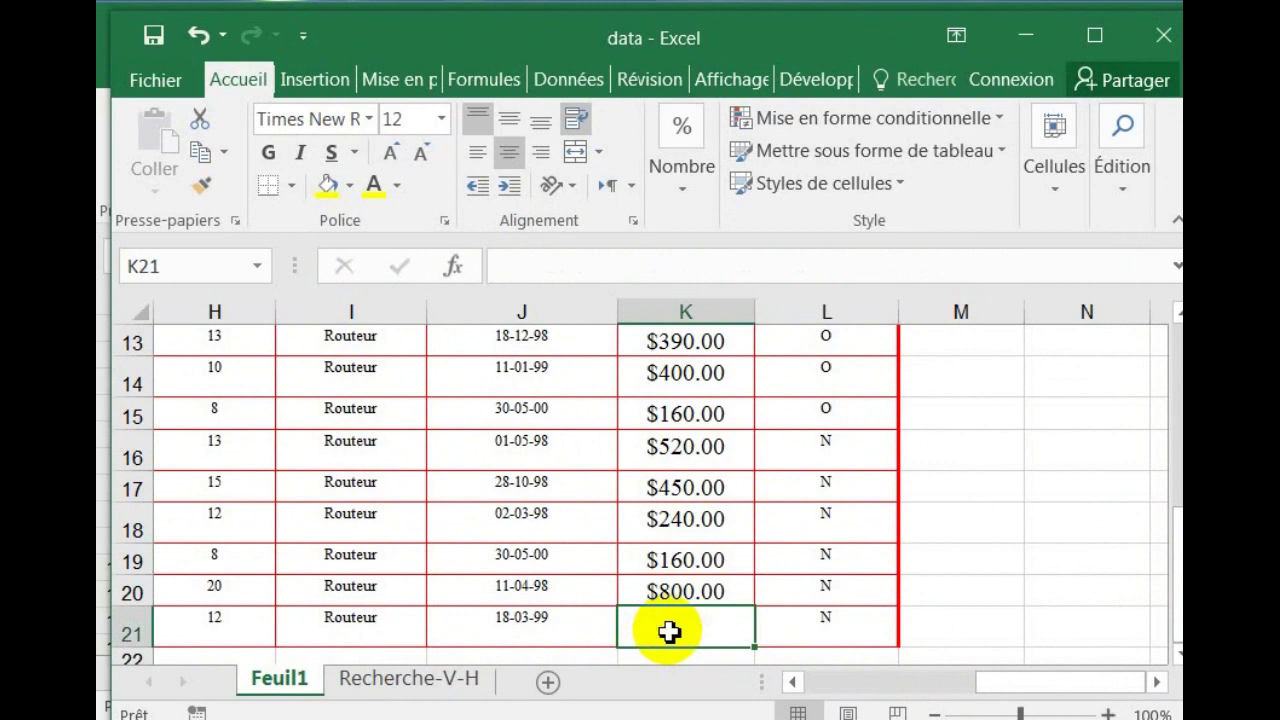
{"action": "type", "text": "147"}
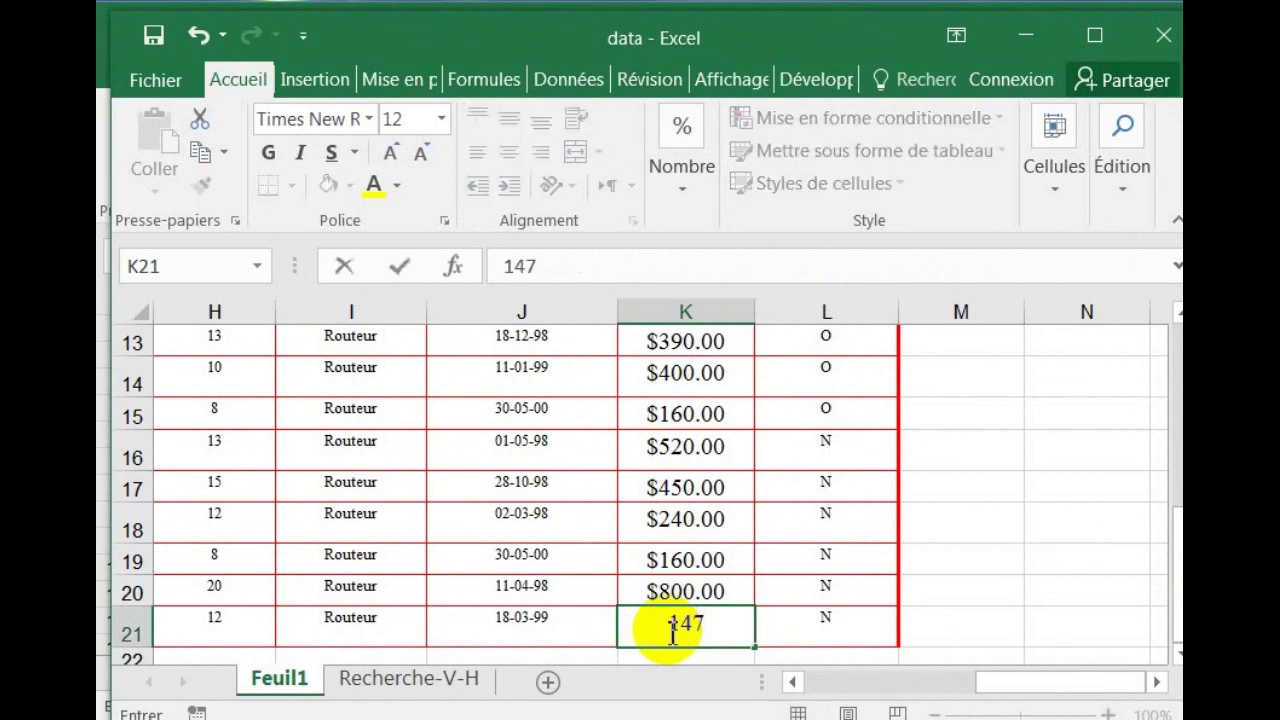
{"action": "key", "text": "Return"}
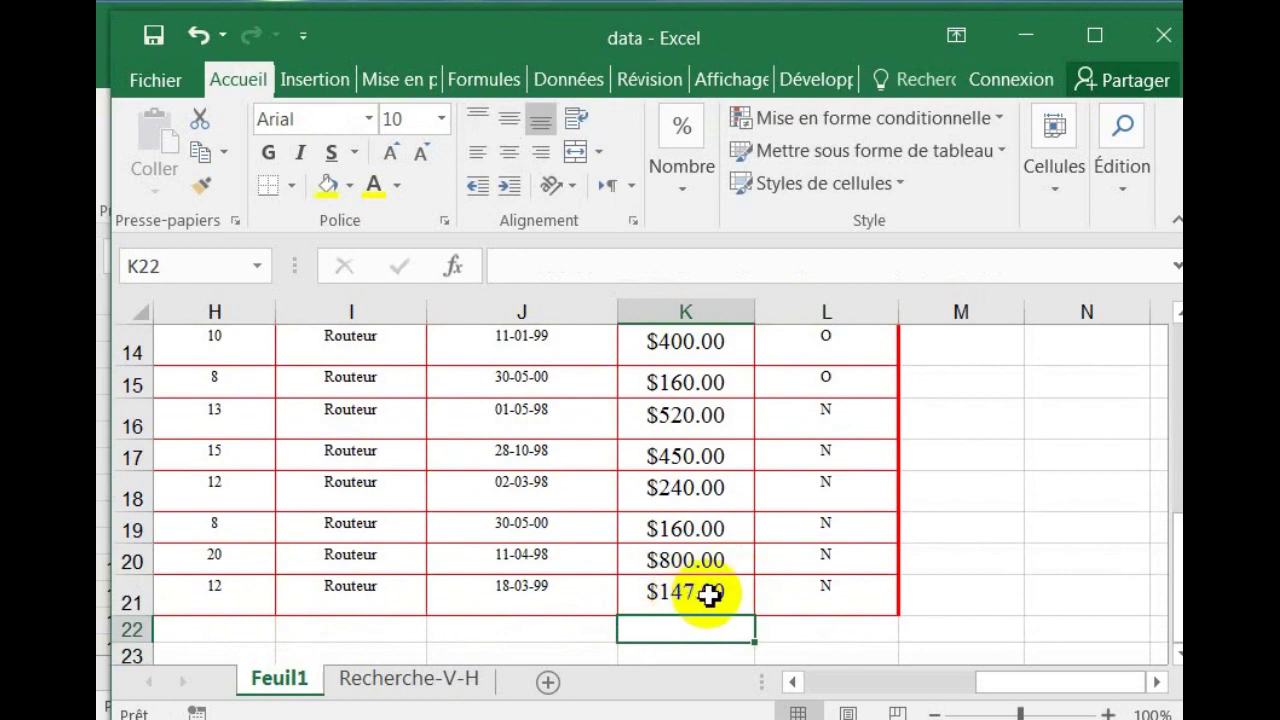
Format the DATE OUVERTURE dates in J2:J21 with the long Date type *Wednesday, March 14, 2012
{"action": "left_click_drag", "start_coordinate": [1178, 560], "coordinate": [1170, 345]}
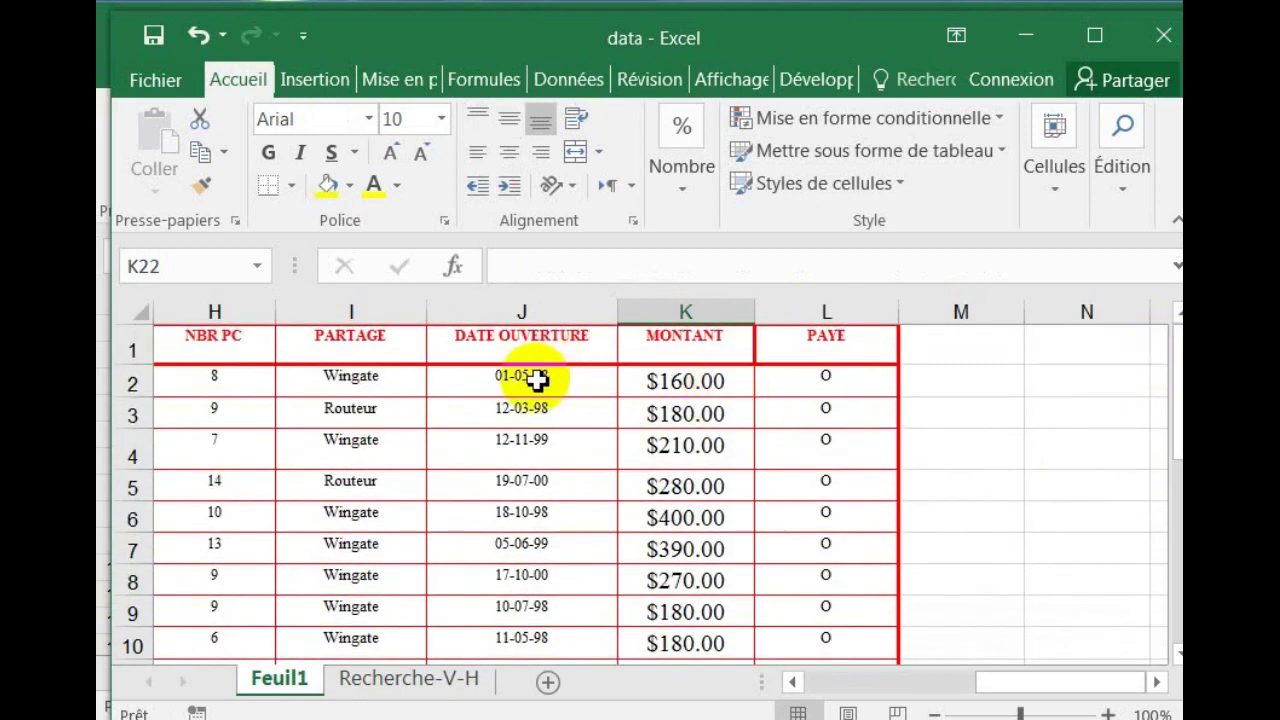
{"action": "left_click_drag", "start_coordinate": [540, 376], "coordinate": [528, 518]}
{"action": "left_click_drag", "start_coordinate": [1180, 588], "coordinate": [1176, 362]}
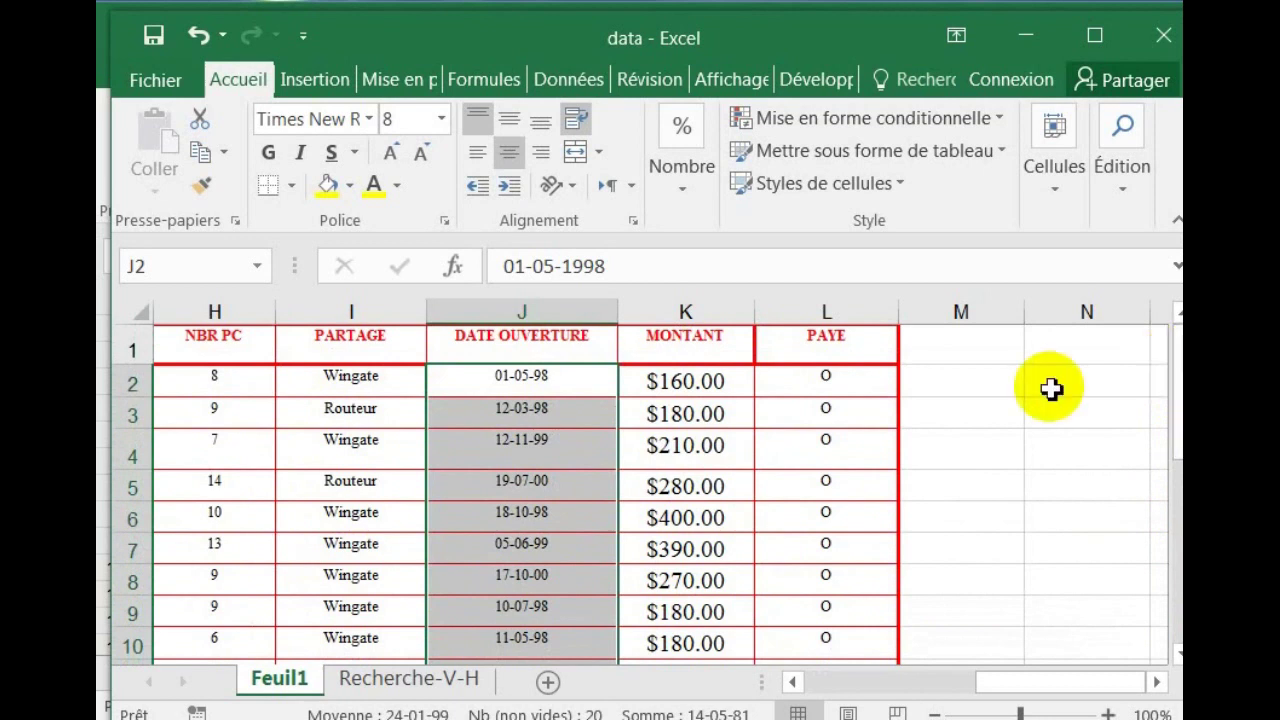
{"action": "right_click", "coordinate": [497, 441]}
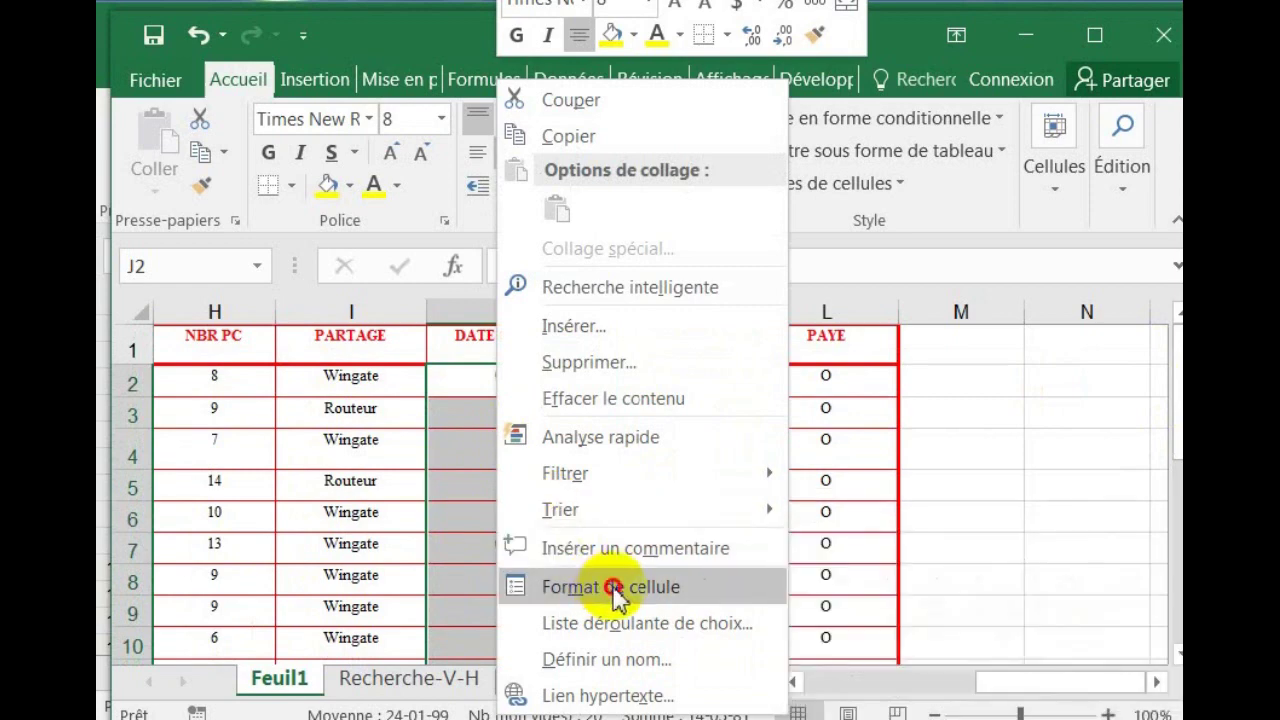
{"action": "left_click", "coordinate": [610, 587]}
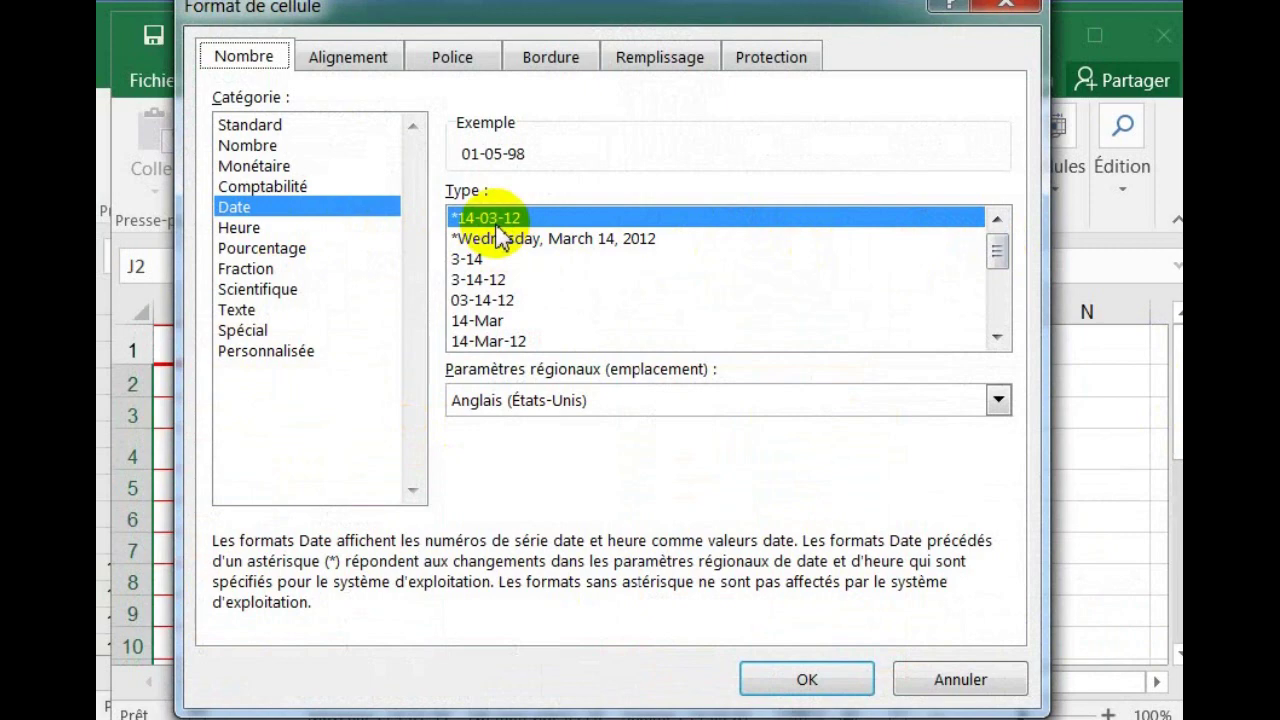
{"action": "left_click", "coordinate": [592, 241]}
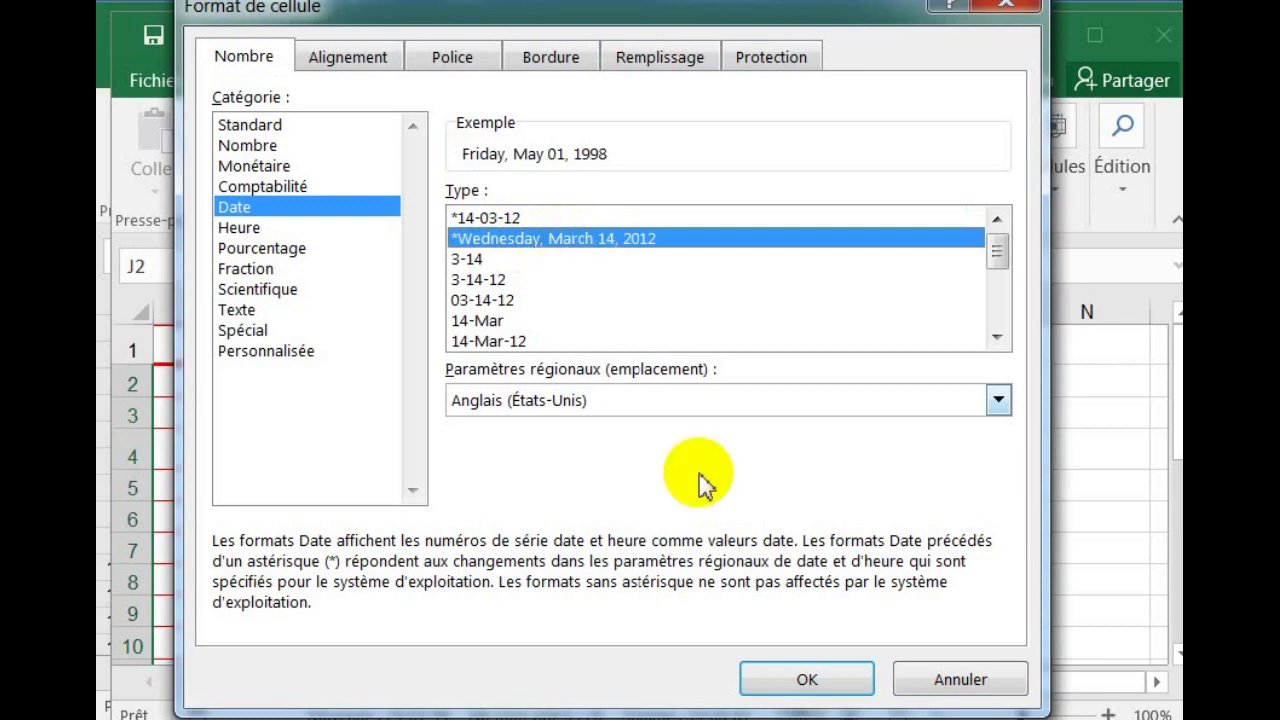
{"action": "left_click", "coordinate": [796, 683]}
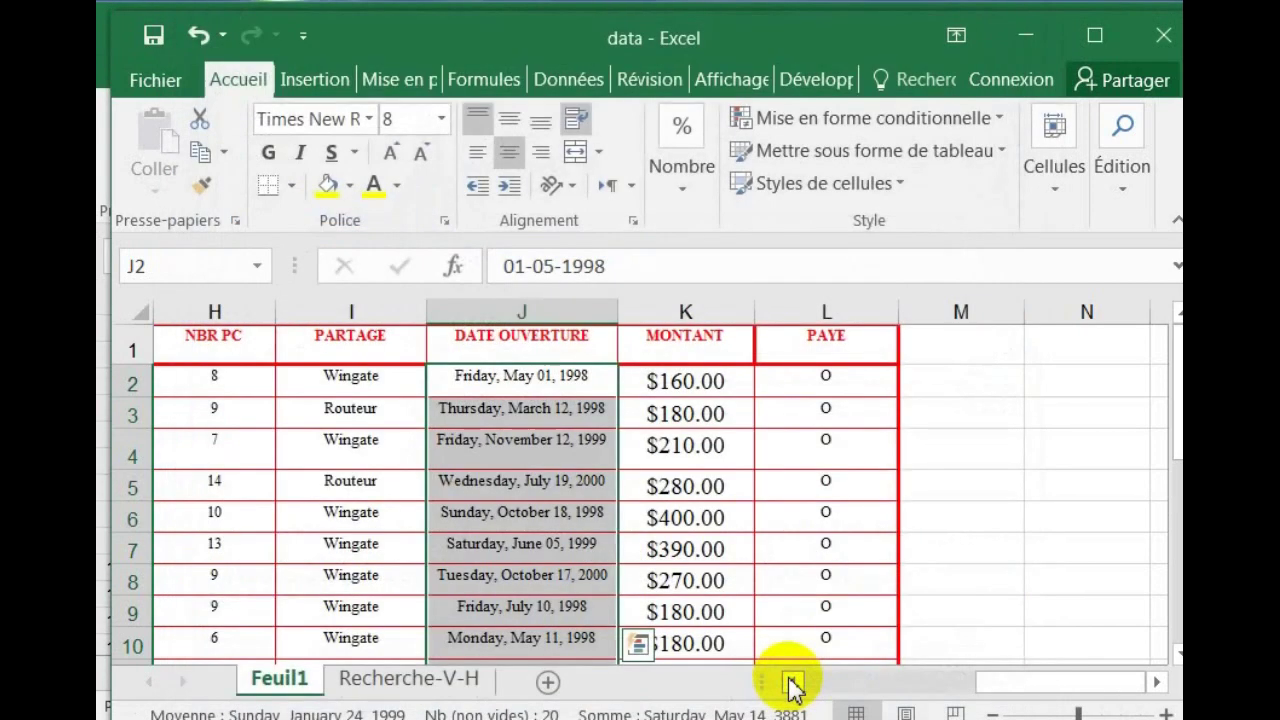
Replace the formula in J3, the second DATE OUVERTURE entry, with the date 07/04/2011
{"action": "left_click", "coordinate": [495, 379]}
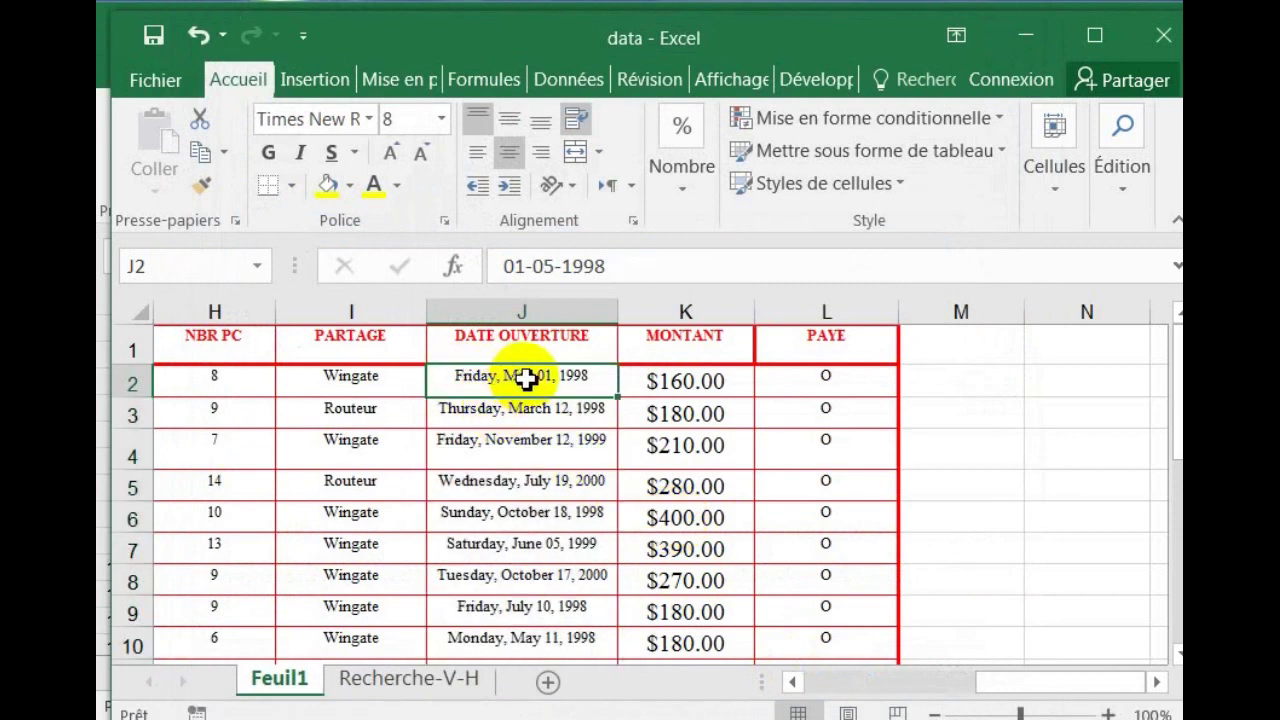
{"action": "left_click", "coordinate": [527, 414]}
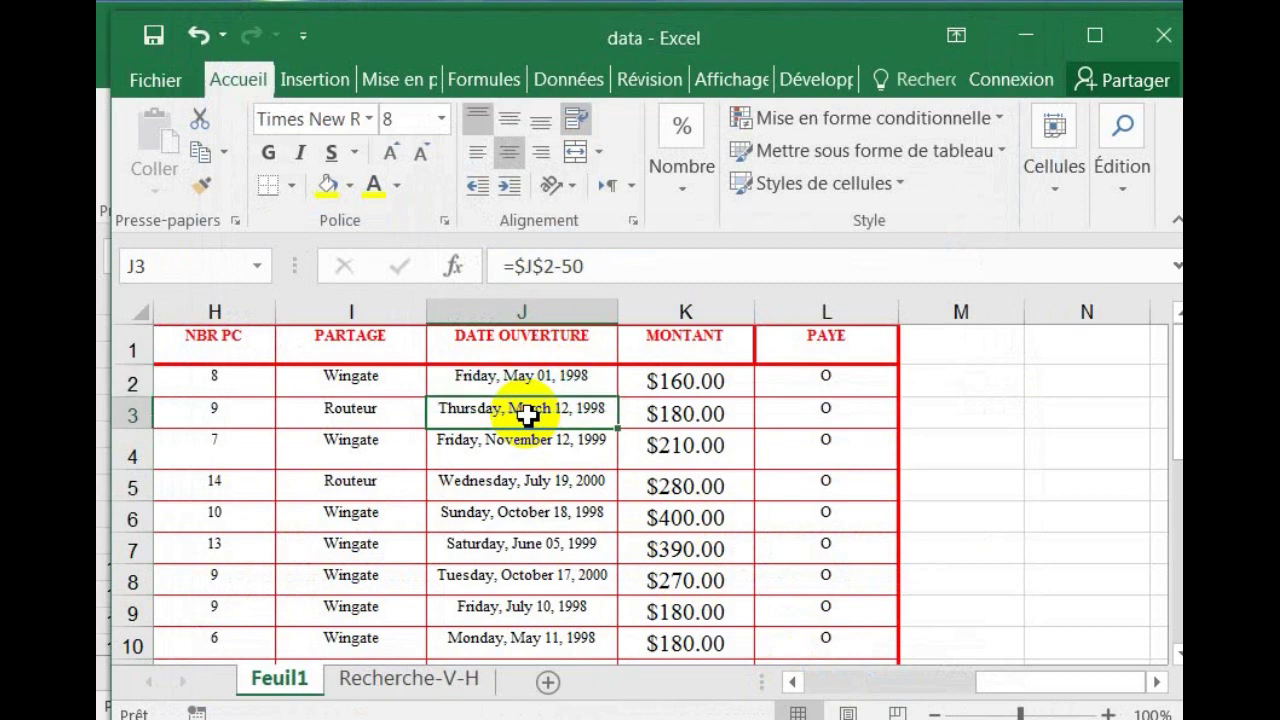
{"action": "type", "text": "07/04"}
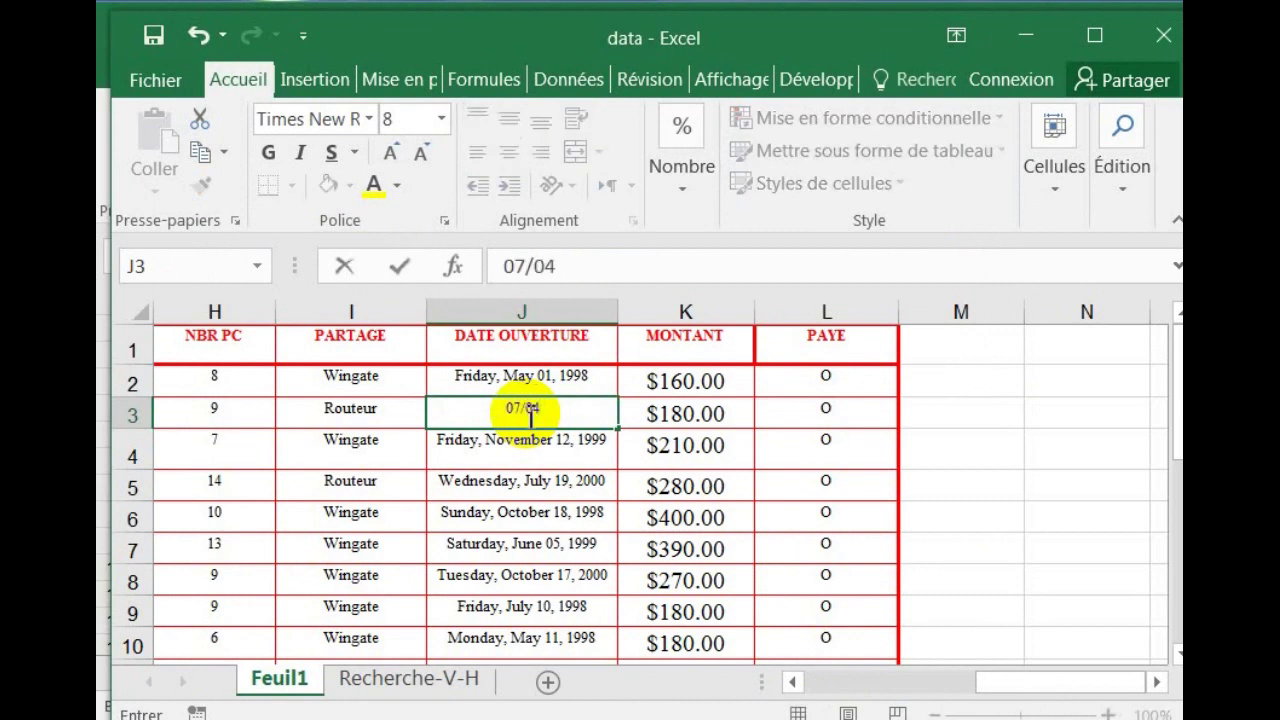
{"action": "type", "text": "/2011"}
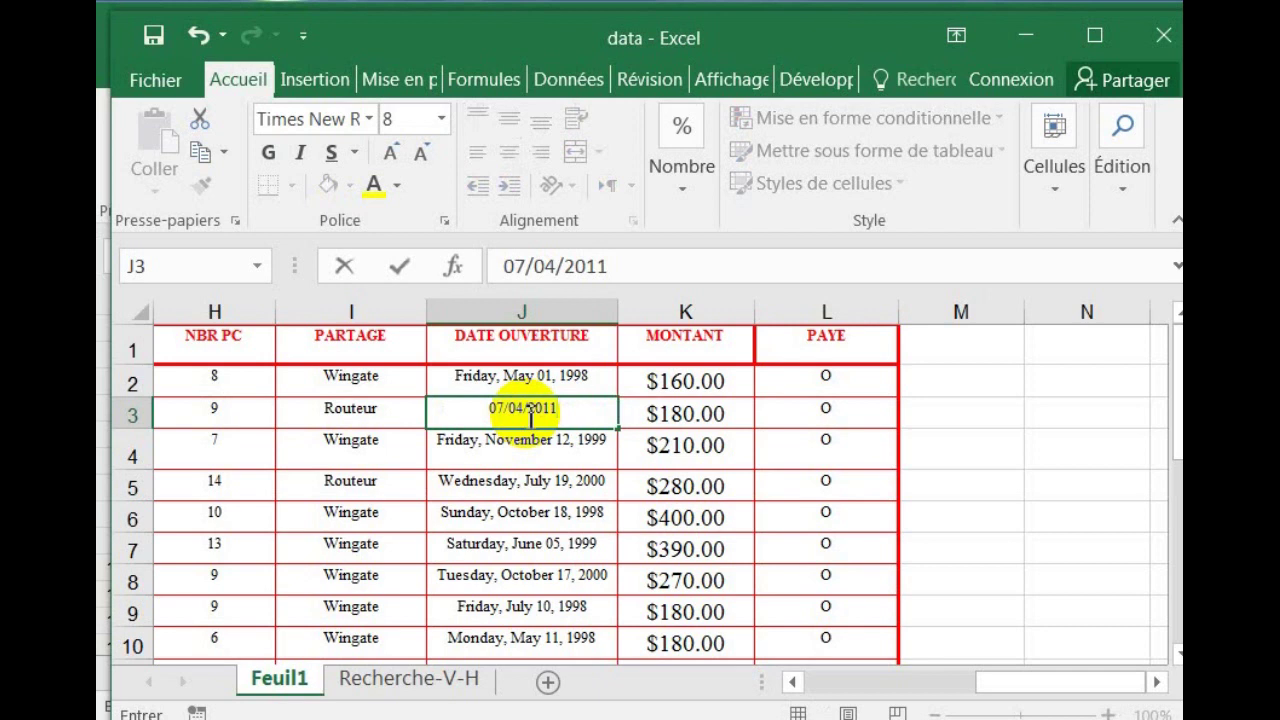
{"action": "key", "text": "Return"}
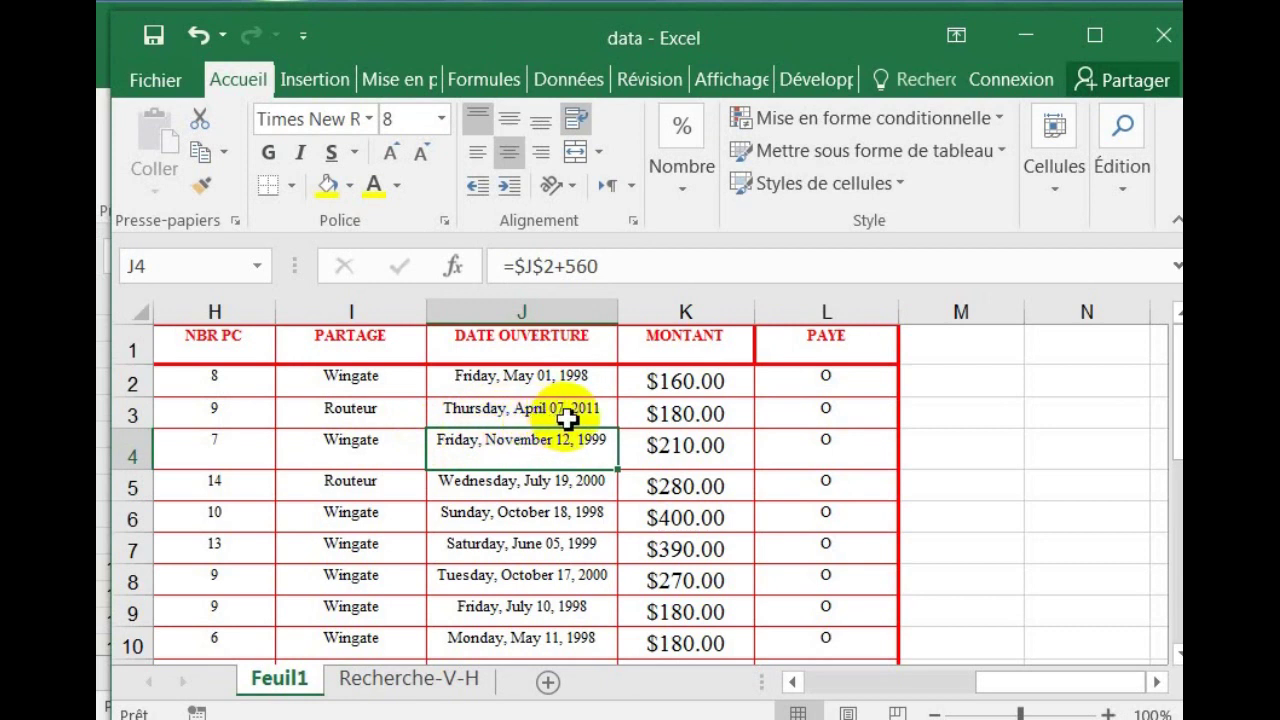
{"action": "left_click", "coordinate": [578, 416]}
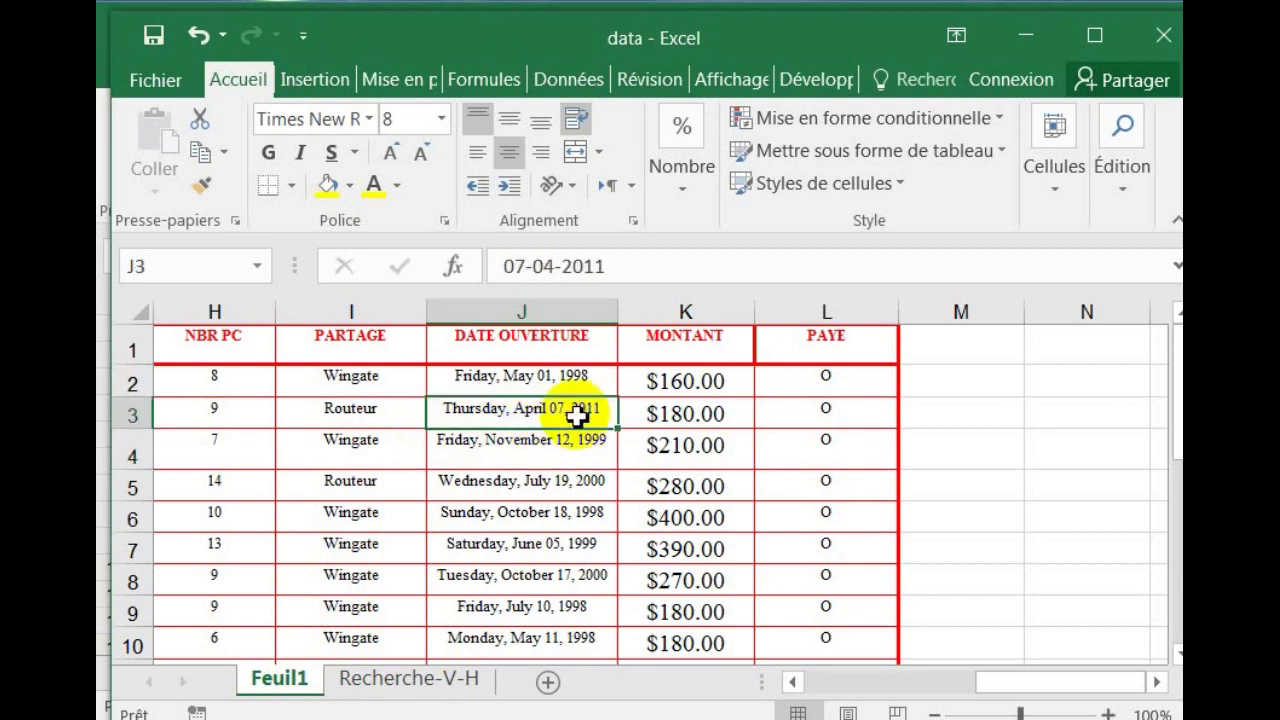